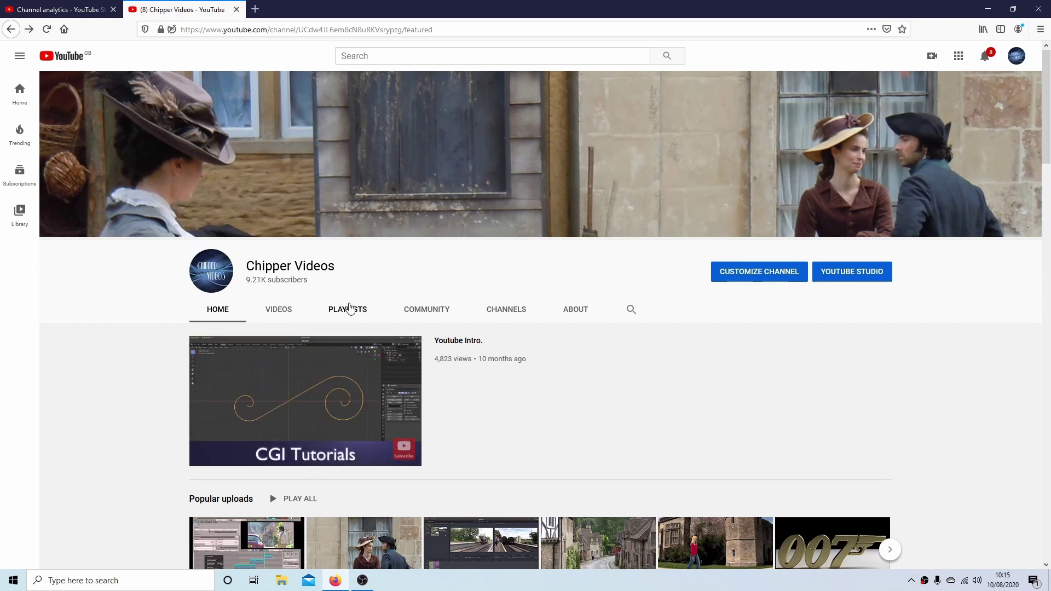
- Show the channel's created playlists and scroll down the page
left_click(354, 310)
left_click_drag(1046, 175, 1049, 400)
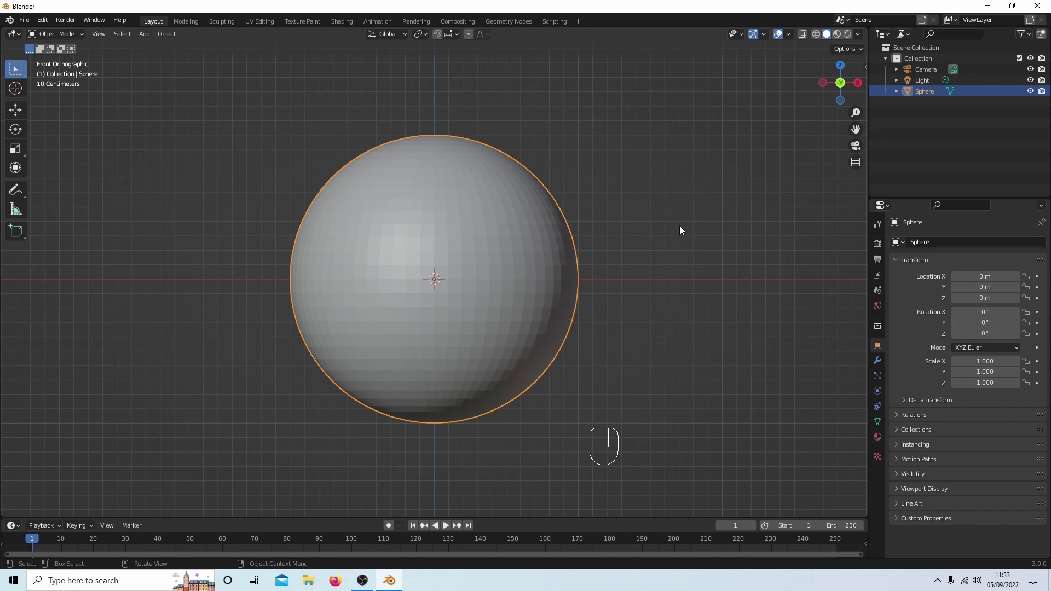
- Shade the sphere smooth and switch the viewport to Material Preview shading
right_click(389, 219)
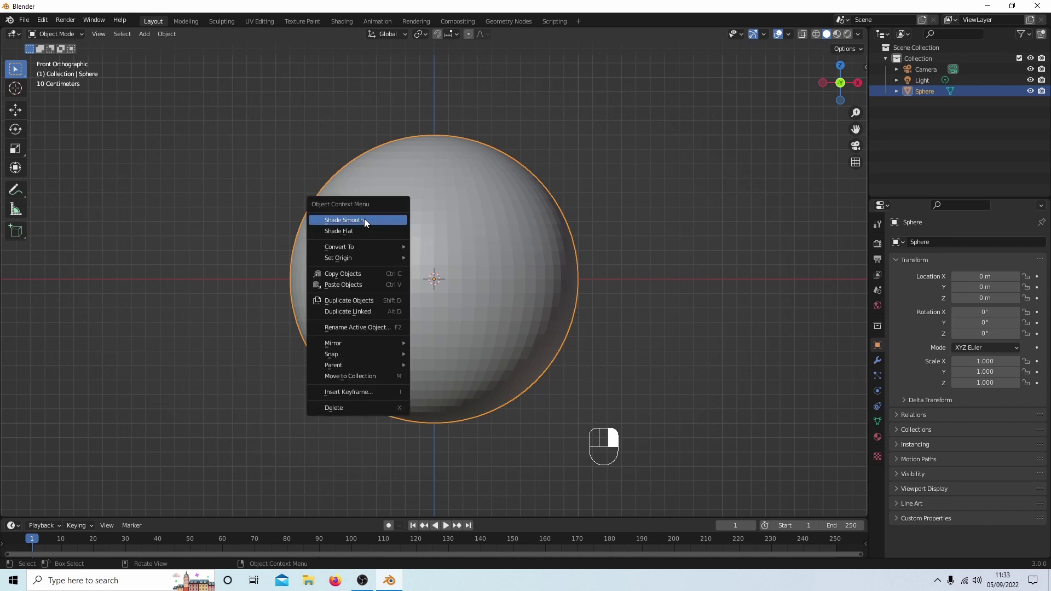
left_click(365, 220)
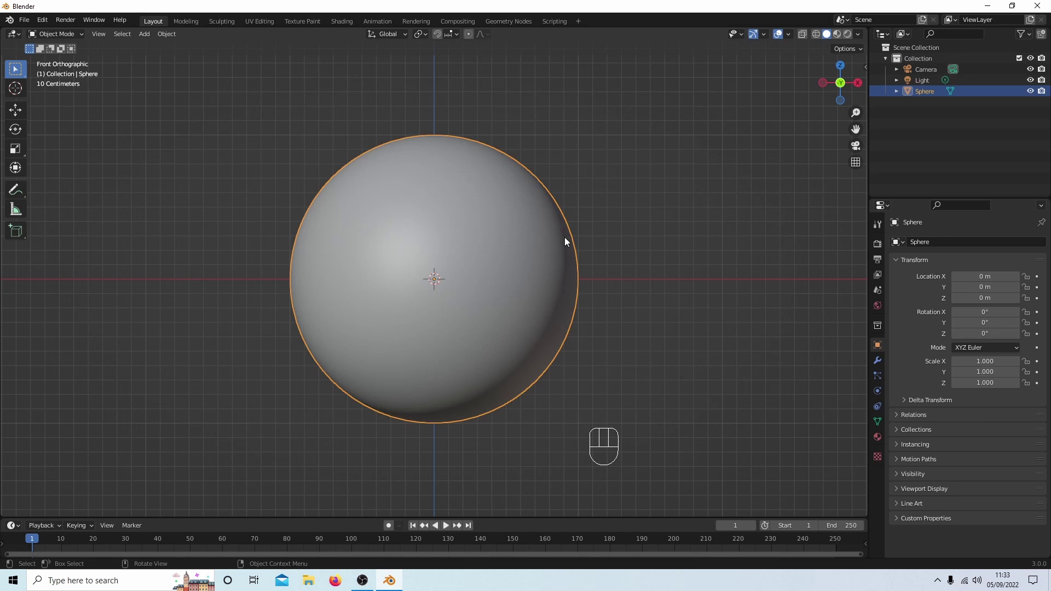
key("z")
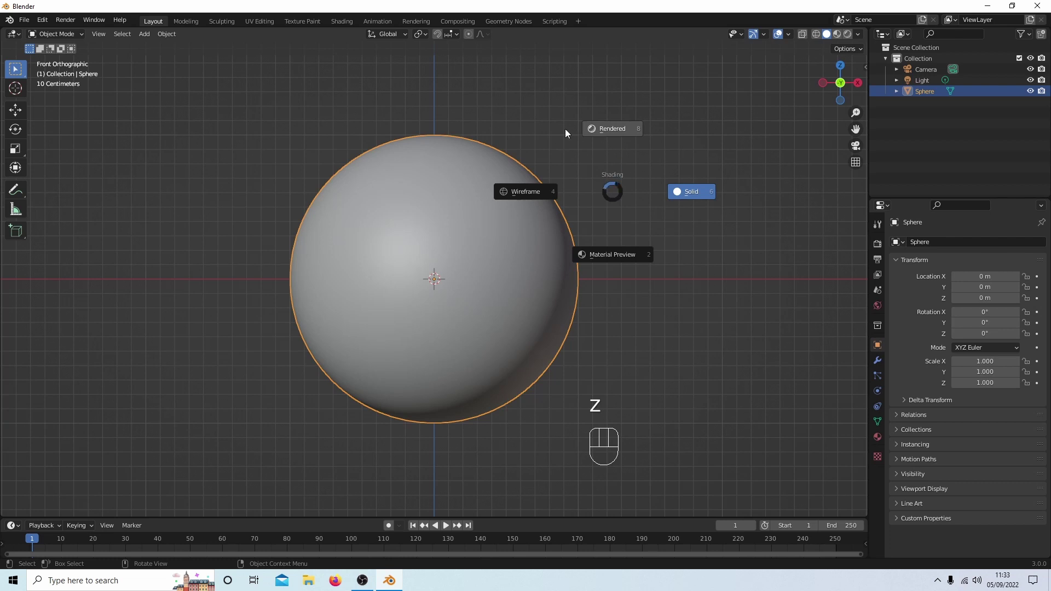
left_click(616, 258)
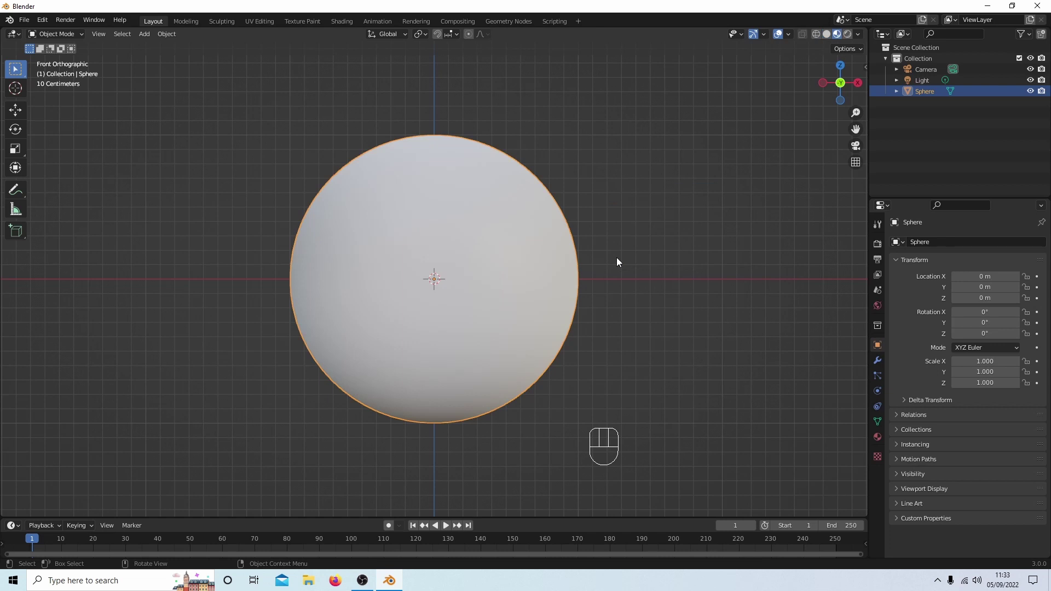
- Give the sphere new Material.001 with base colour value 1.0 and roughness near 0
left_click(876, 439)
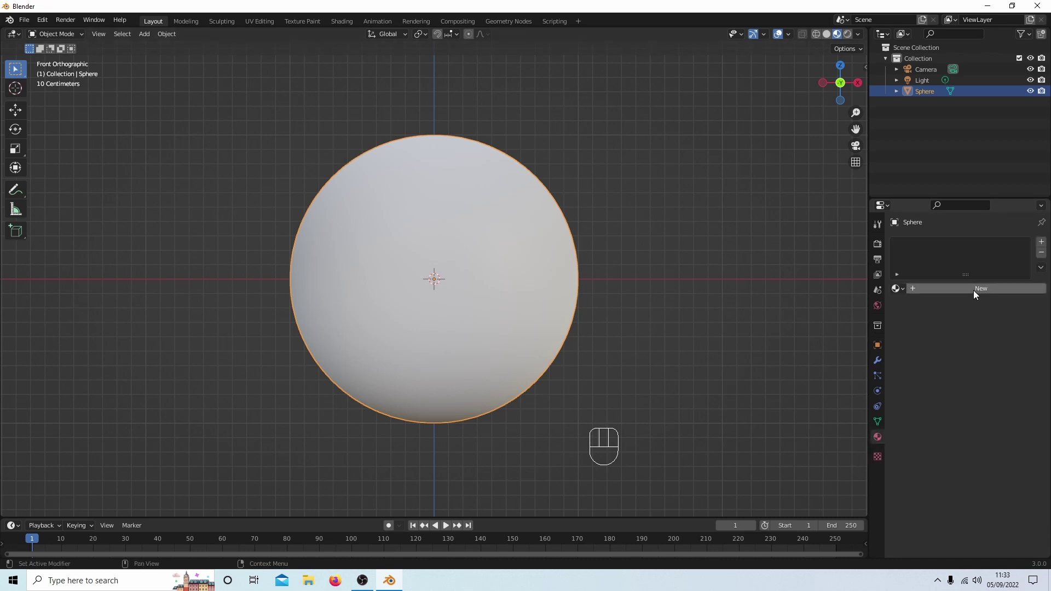
left_click(973, 290)
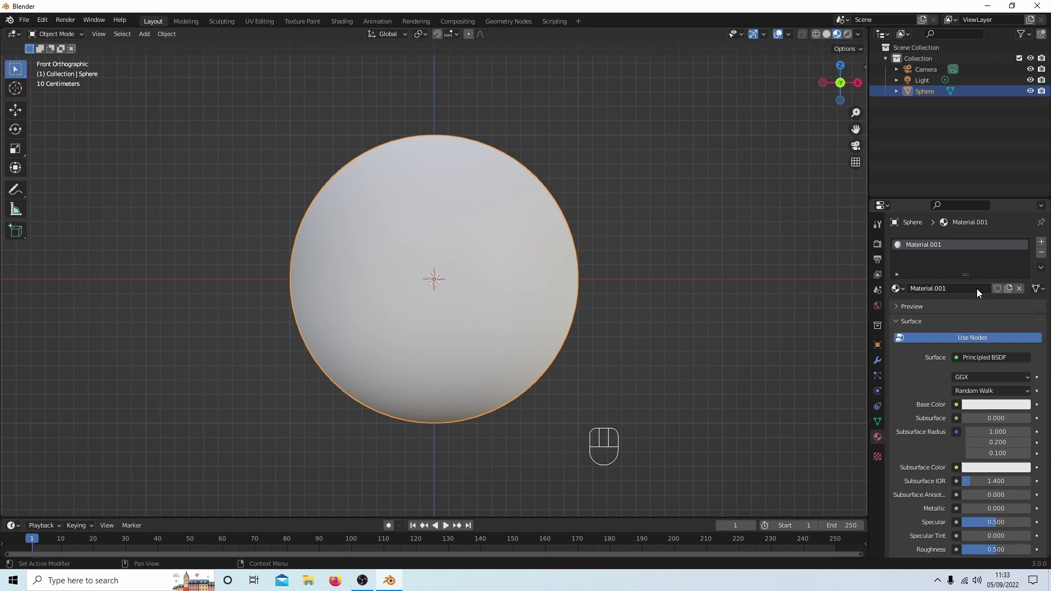
left_click(989, 404)
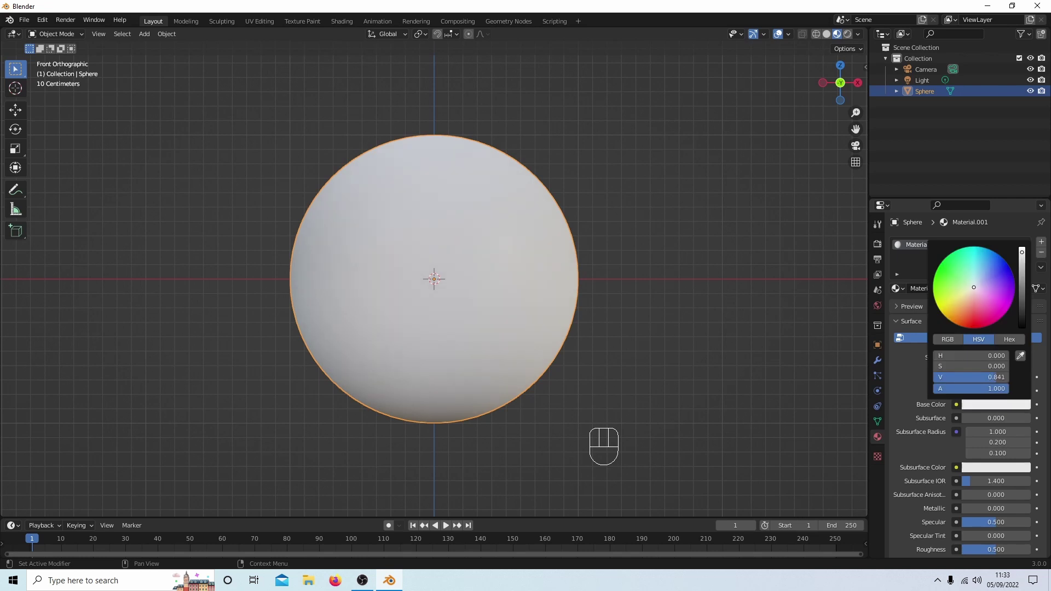
scroll(973, 287, "down", 2)
scroll(973, 287, "up", 4)
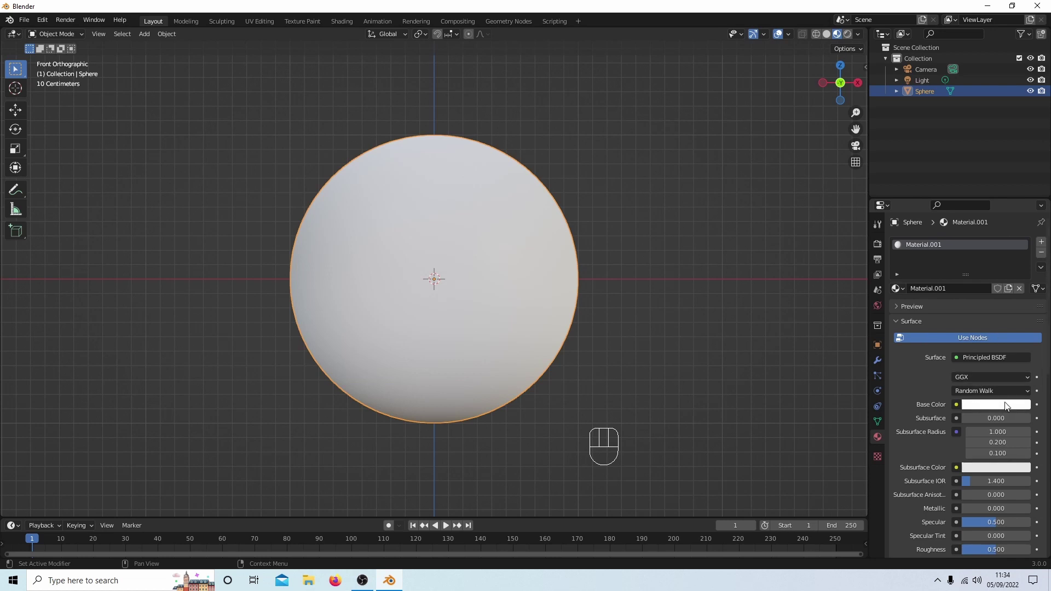
scroll(931, 432, "down", 2)
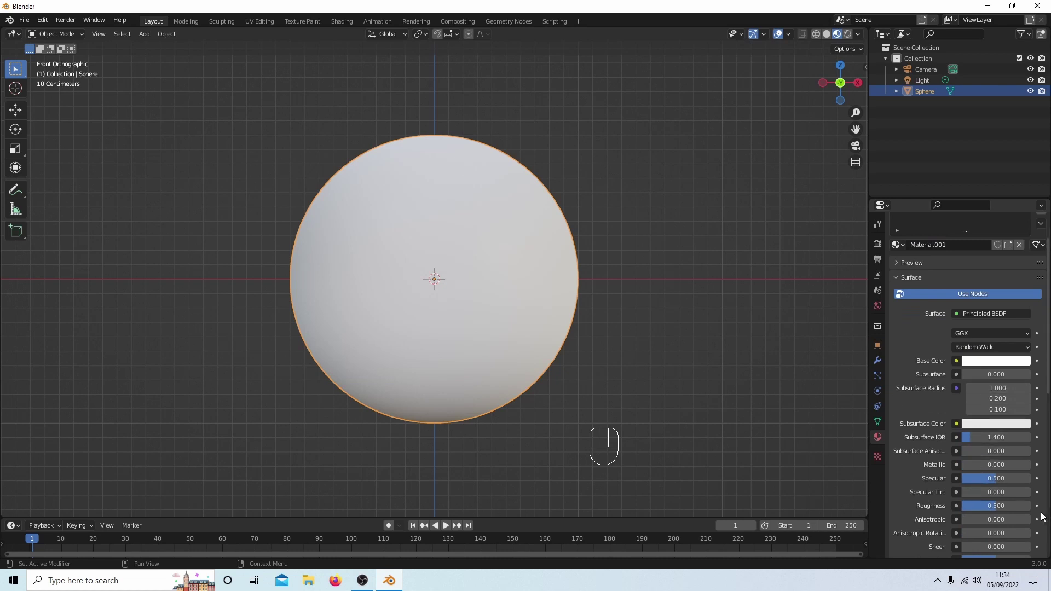
left_click_drag(997, 506, 962, 505)
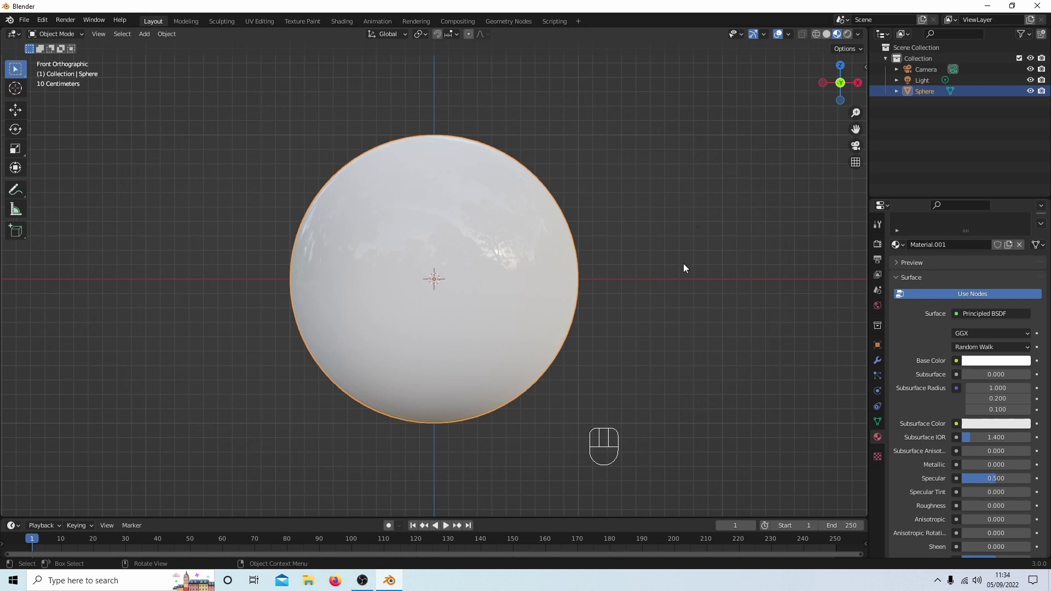
- In Edit Mode with X-Ray on, box-select the top-half vertices, then return to front view
key("Tab")
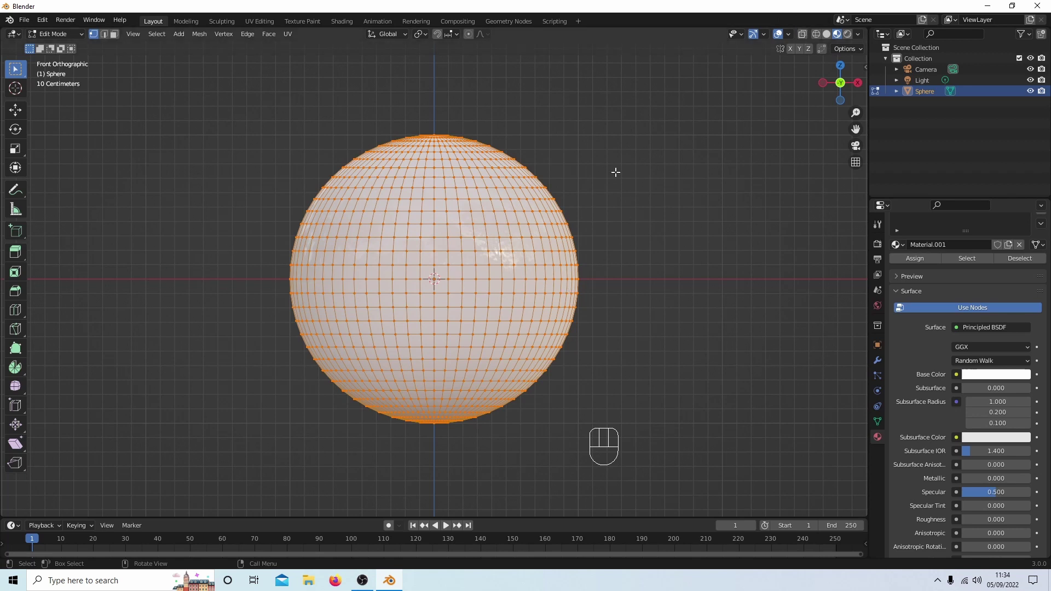
left_click(802, 34)
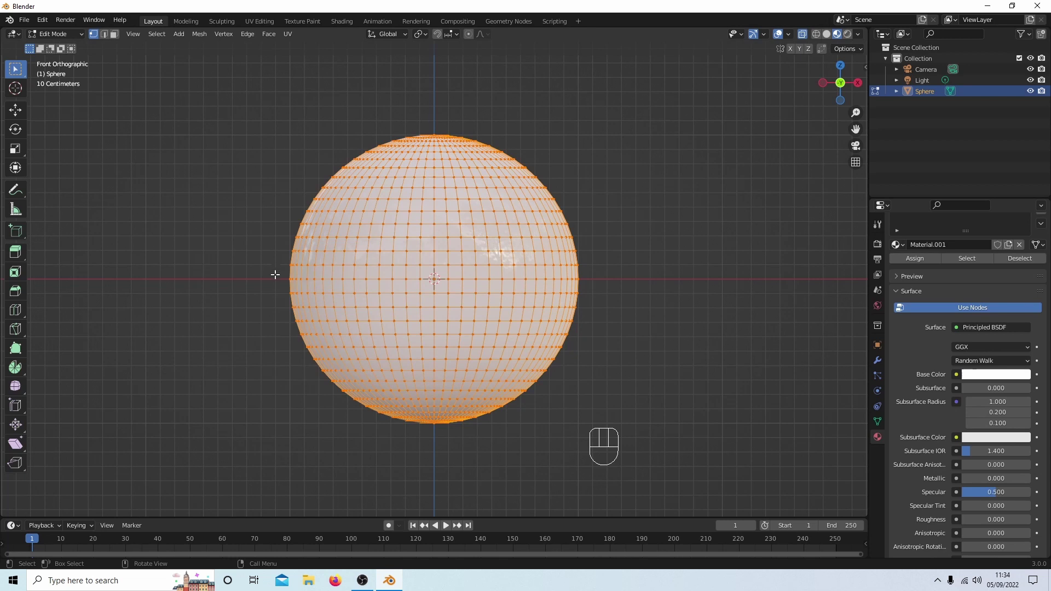
left_click_drag(248, 284, 660, 113)
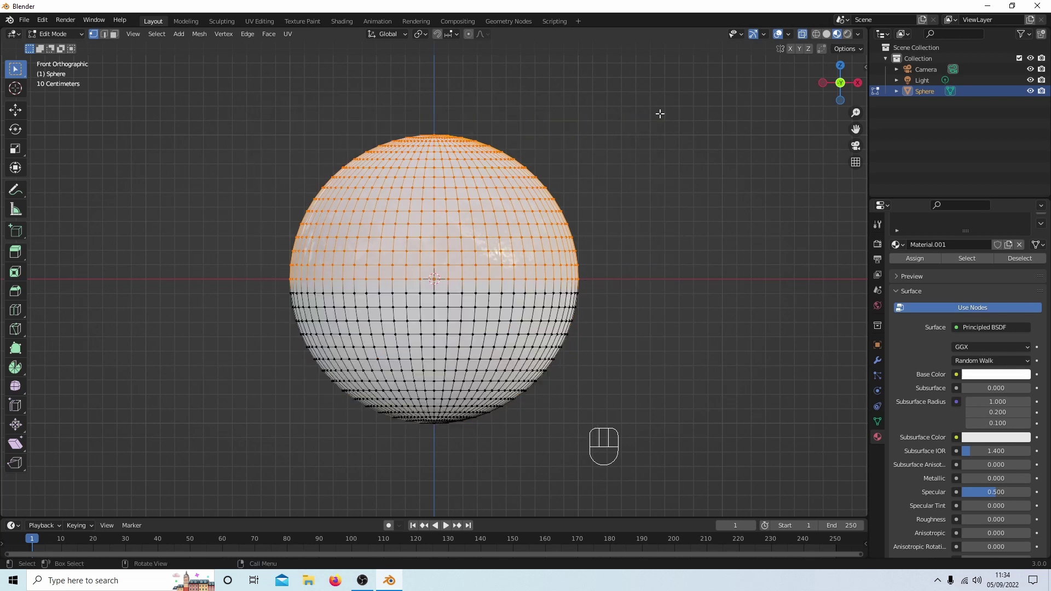
mouse_move(669, 152)
middle_mouse_down()
mouse_move(669, 172)
mouse_move(575, 306)
mouse_move(449, 230)
mouse_move(367, 154)
mouse_move(635, 188)
mouse_move(676, 151)
middle_mouse_up()
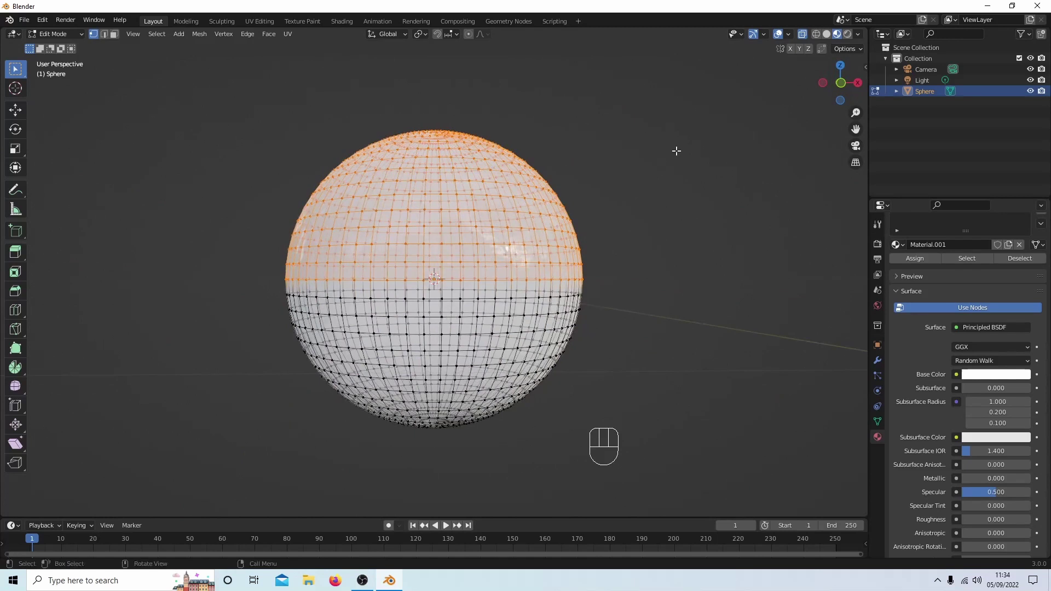
key("KP_1")
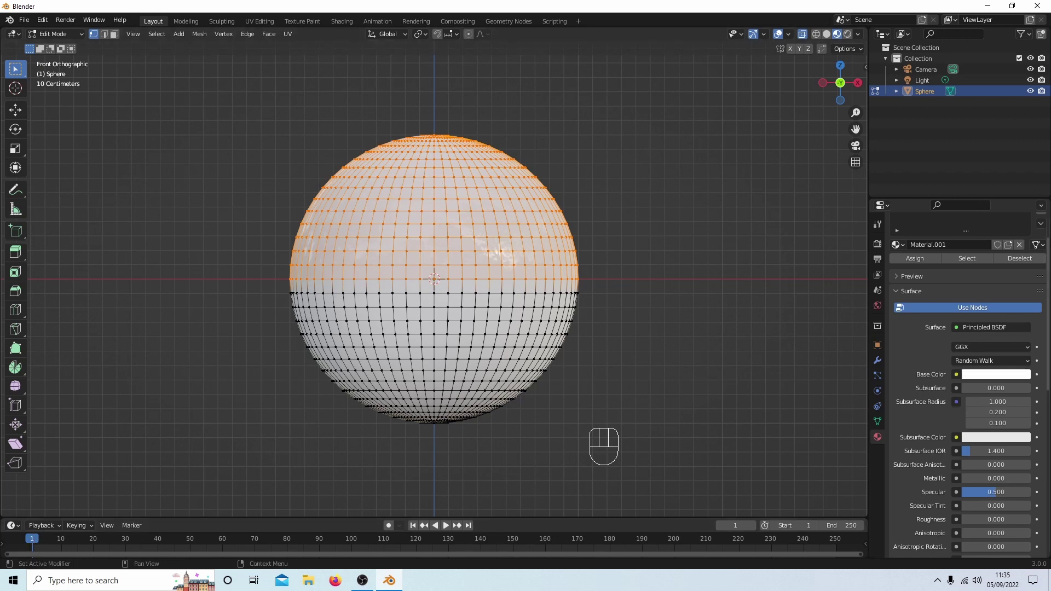
- Add a second material slot with new Material.002 and assign it to the selected top half
scroll(916, 222, "up", 1)
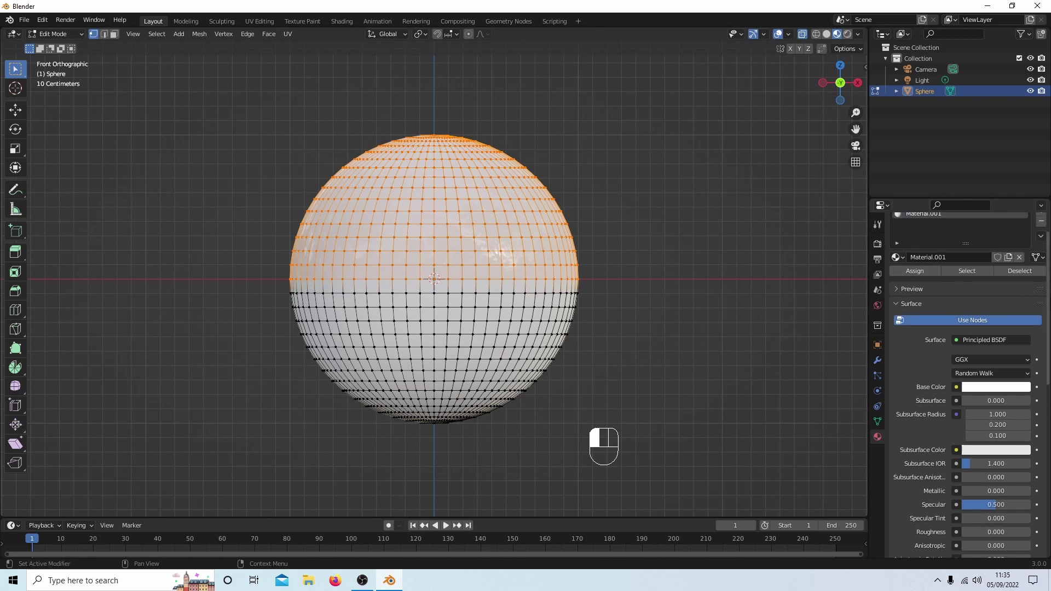
scroll(917, 236, "up", 2)
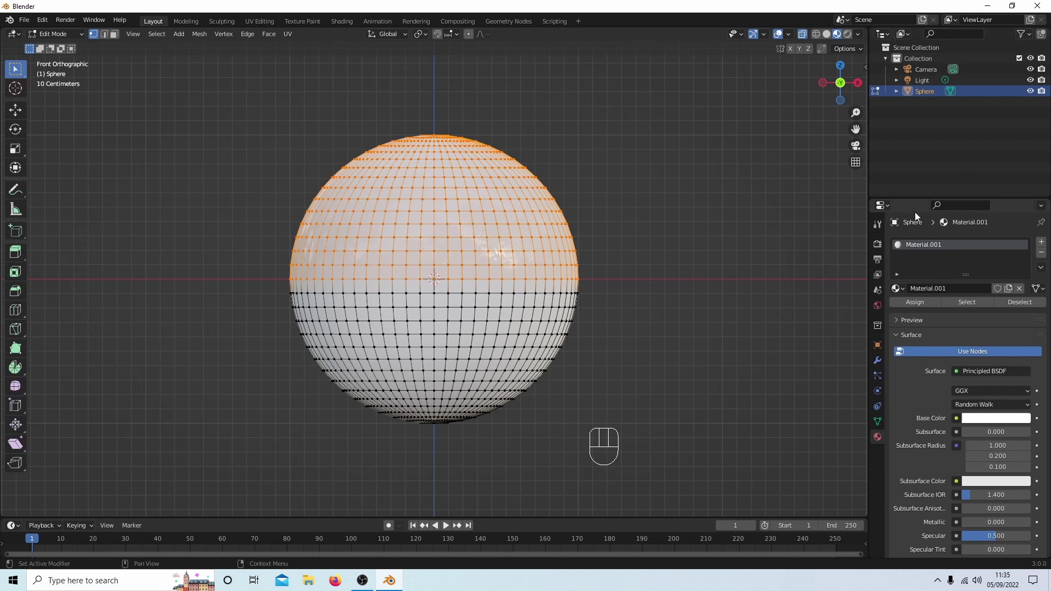
left_click(1042, 244)
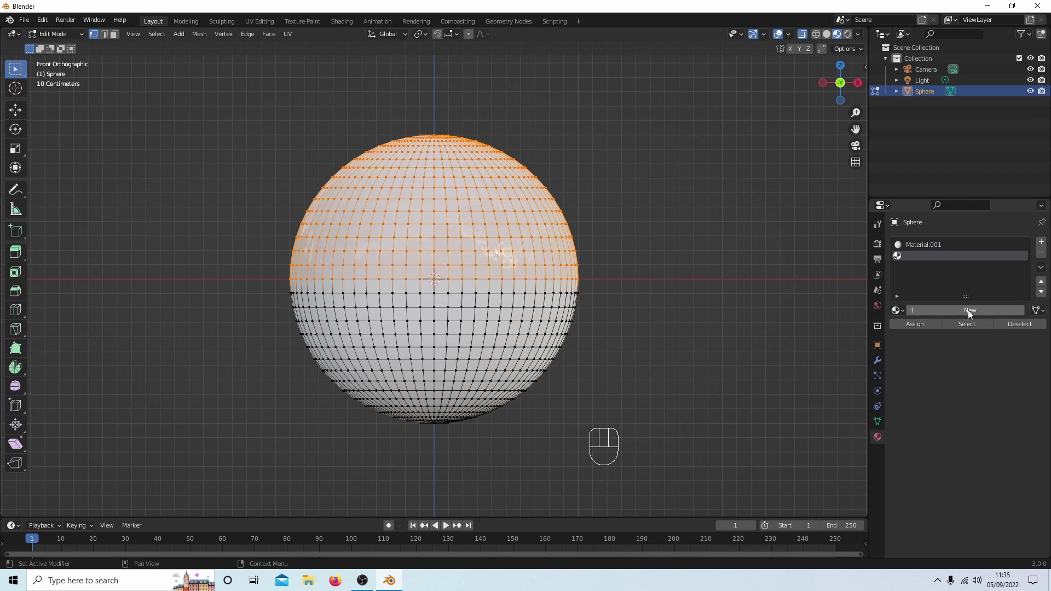
left_click(968, 309)
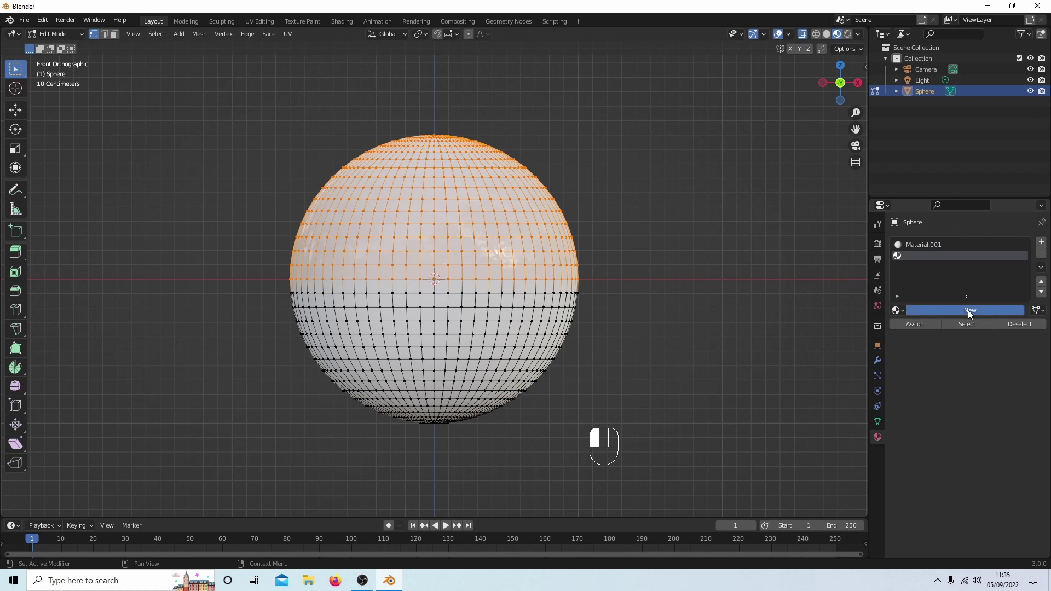
left_click(920, 328)
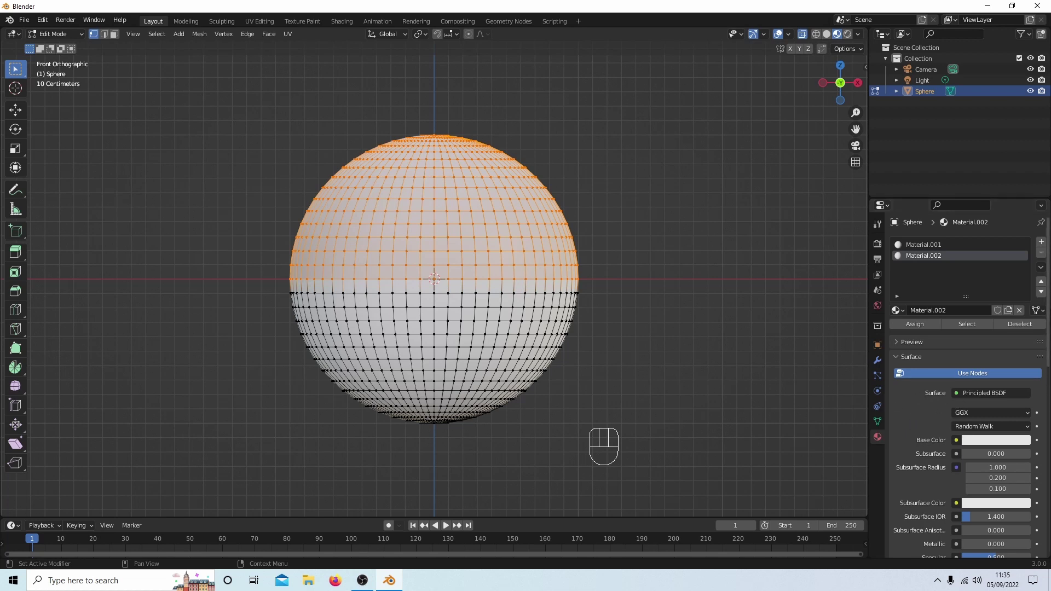
- Set Material.002's roughness to 0.000 and its base colour value to 1.000 (pure white)
scroll(966, 384, "down", 4)
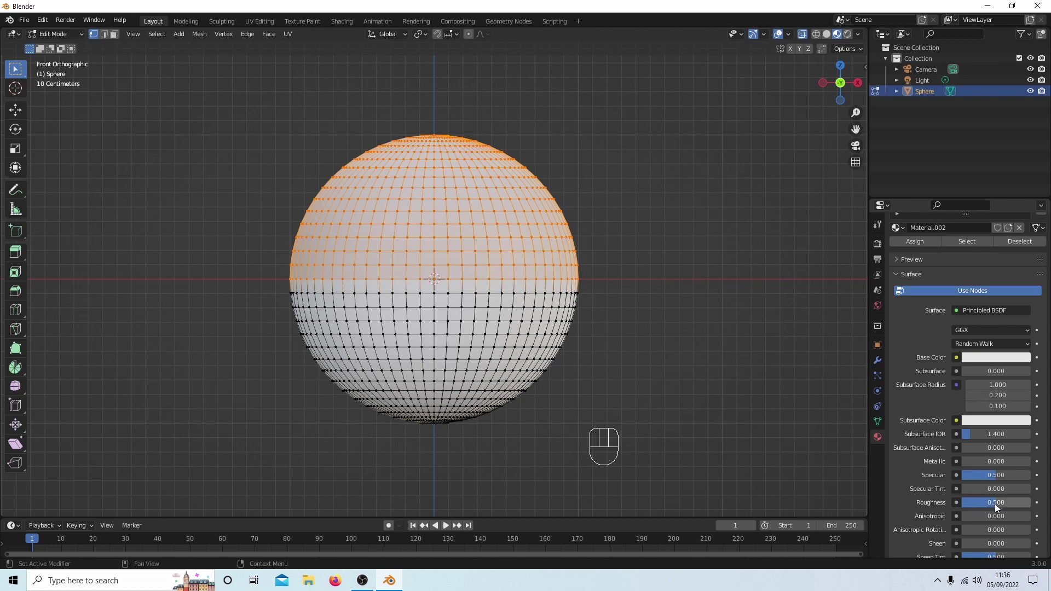
left_click_drag(1005, 503, 963, 503)
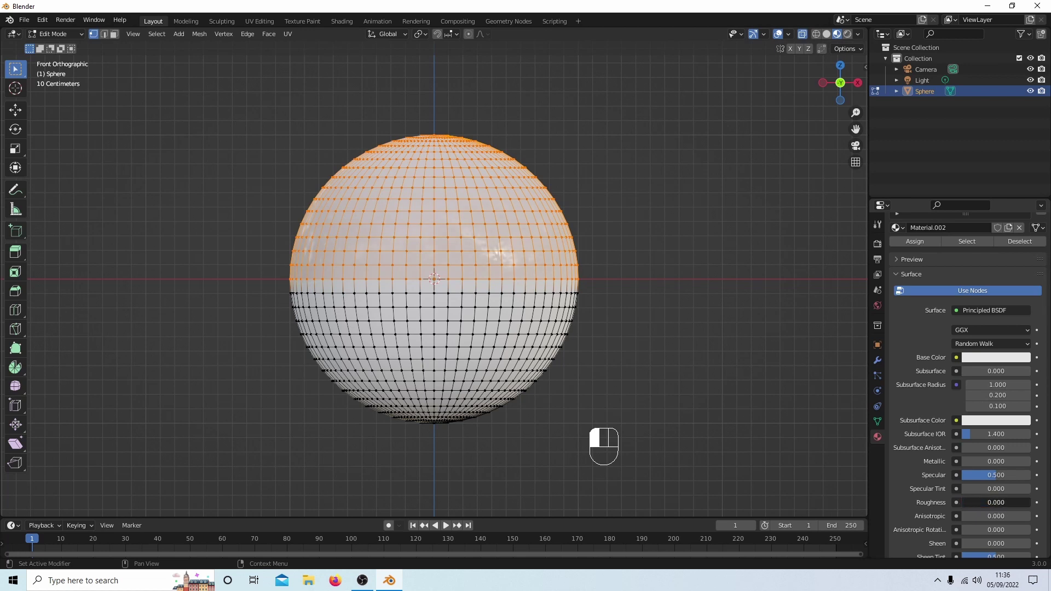
left_click_drag(963, 502, 964, 502)
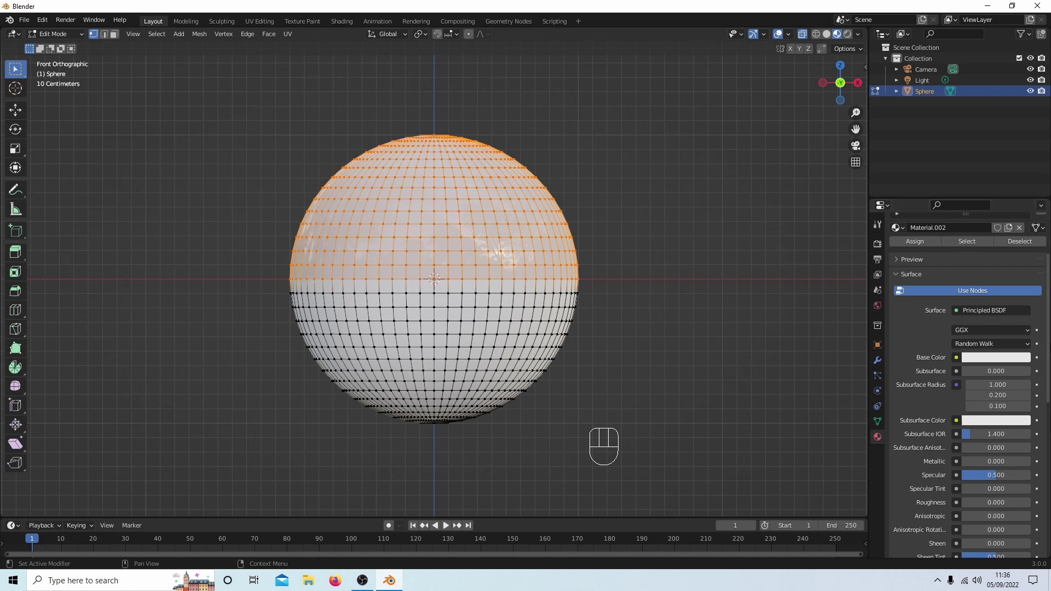
scroll(993, 436, "up", 4)
left_click(993, 441)
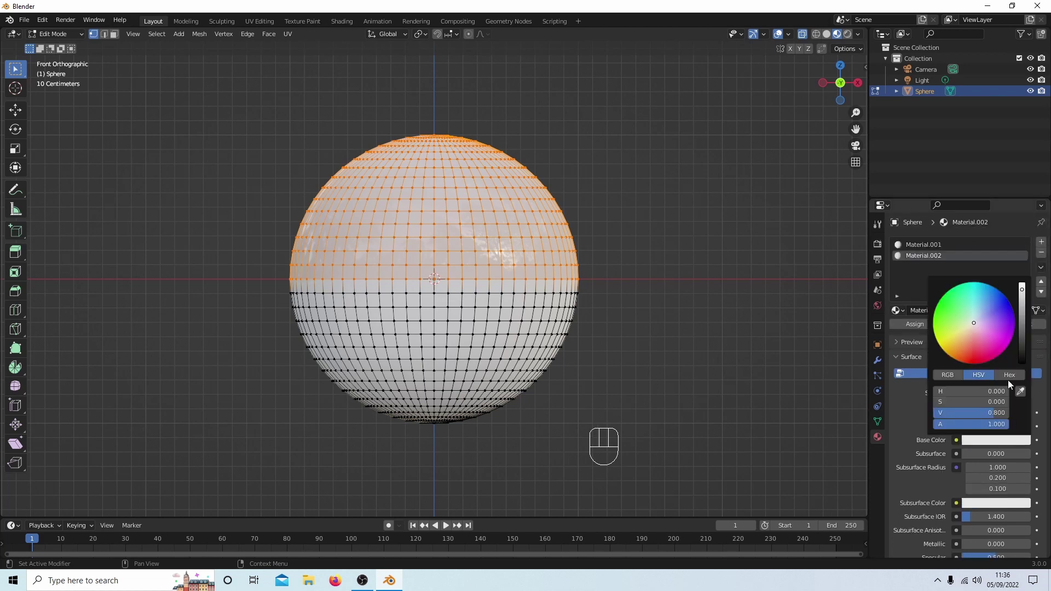
left_click_drag(1022, 292, 1021, 282)
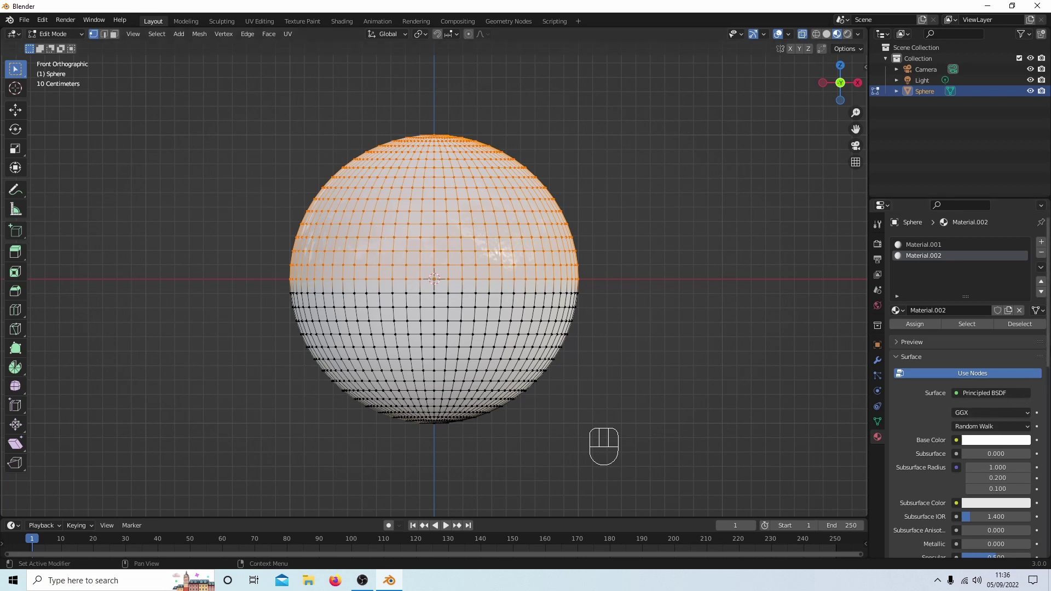
scroll(1040, 338, "down", 5)
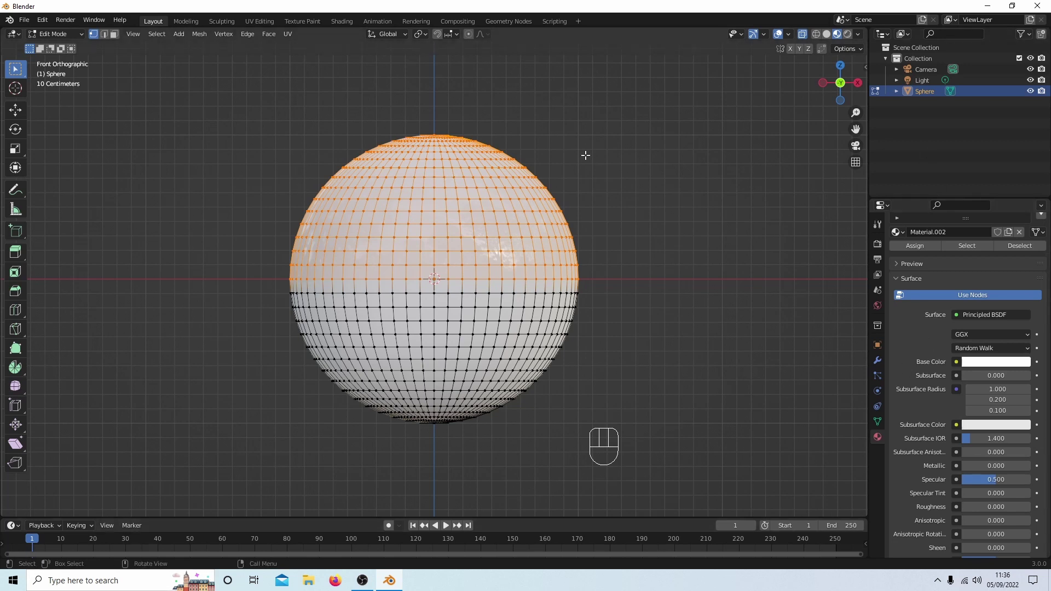
- Key the base colour white at frame 1, enlarge the timeline, and key blue at frame 50
left_click(1037, 362)
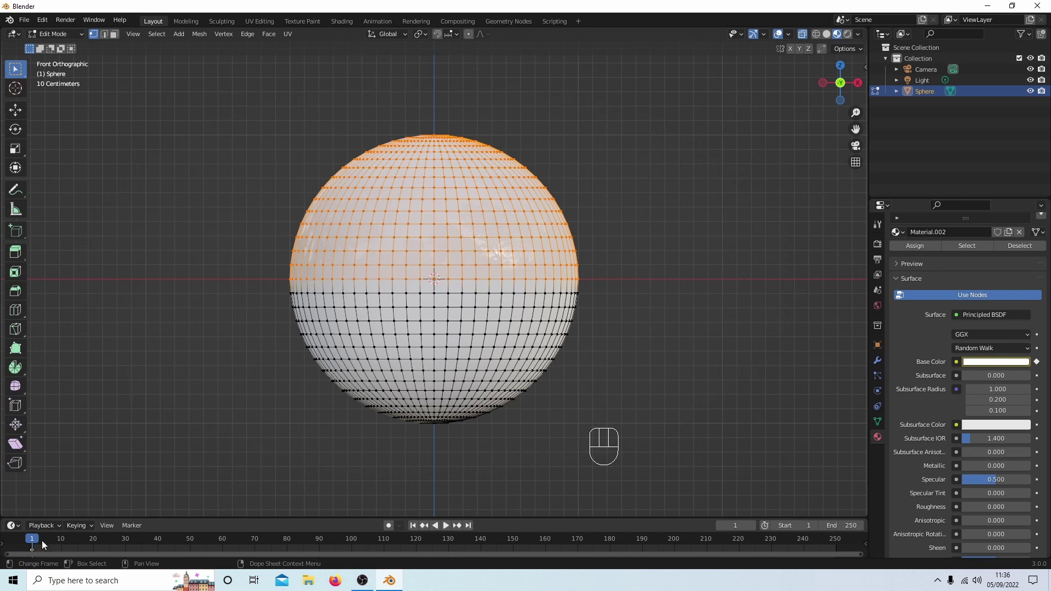
left_click_drag(163, 518, 170, 478)
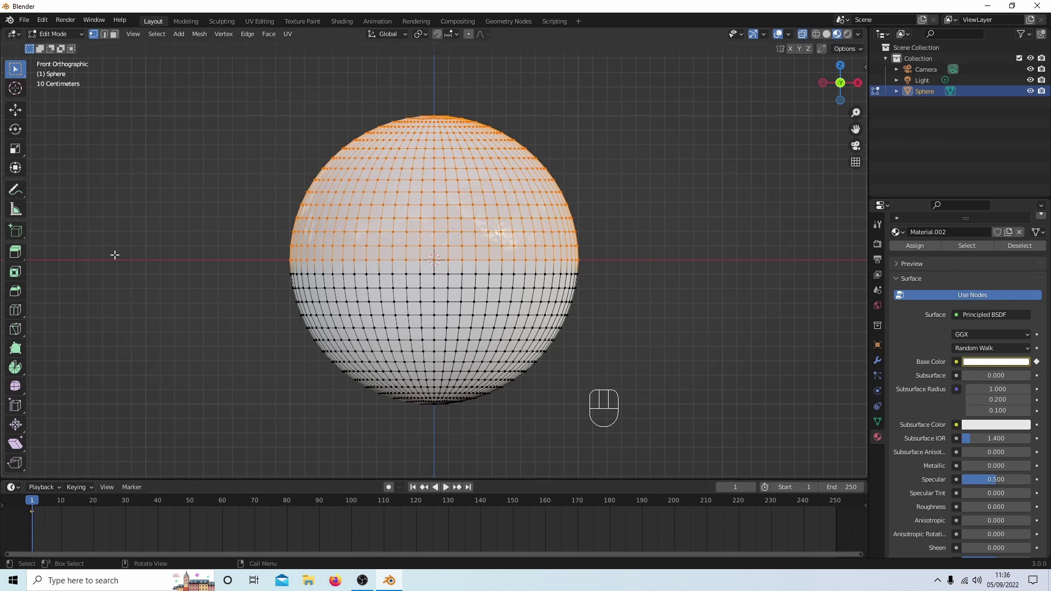
left_click(191, 501)
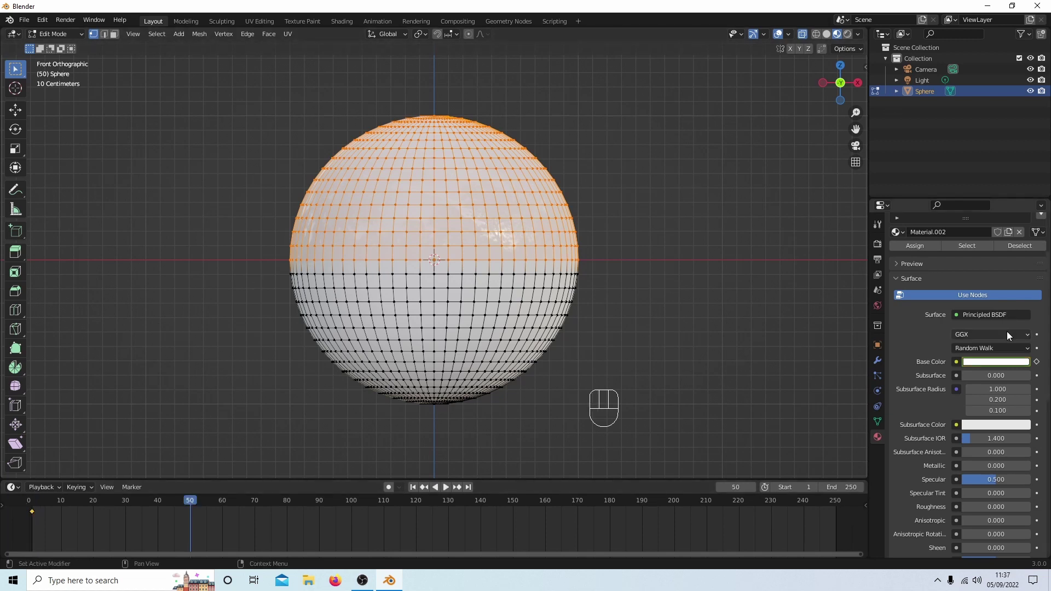
left_click(999, 363)
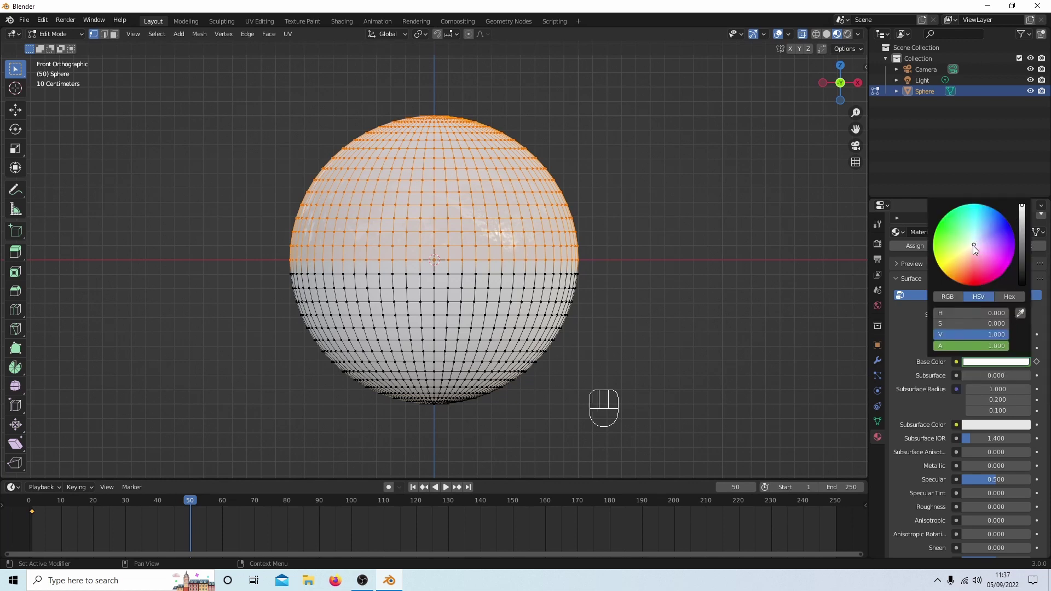
left_click_drag(973, 245, 1009, 224)
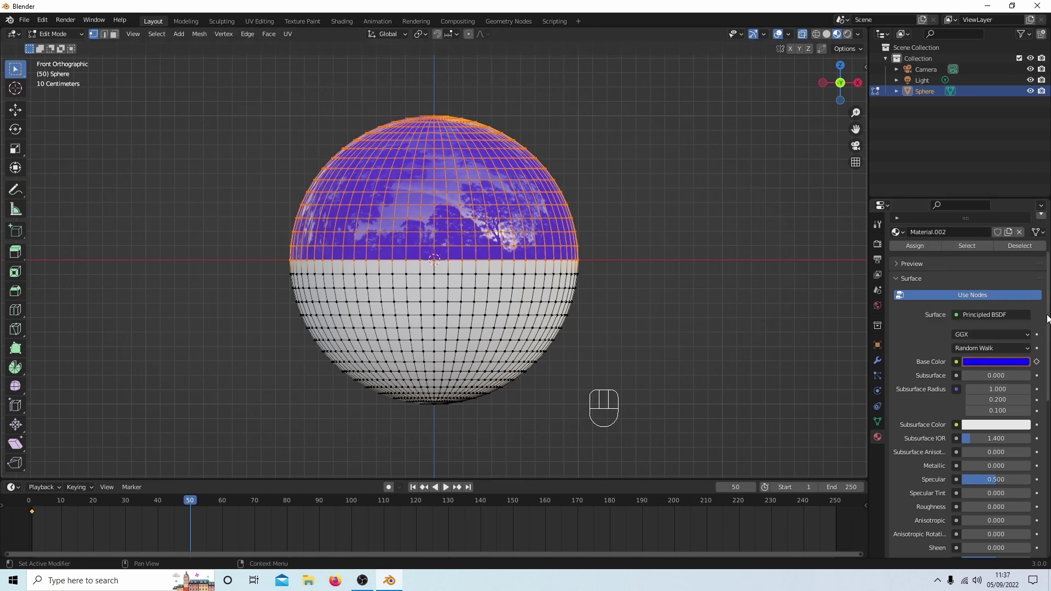
left_click(1036, 362)
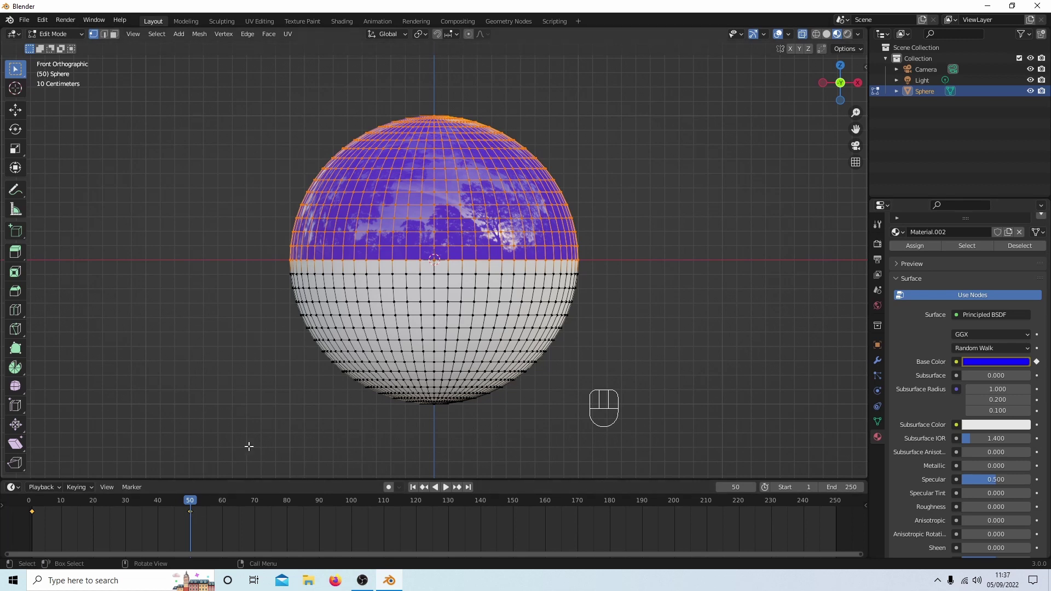
- Key the base colour yellow at frame 100 and green at frame 150
left_click(353, 502)
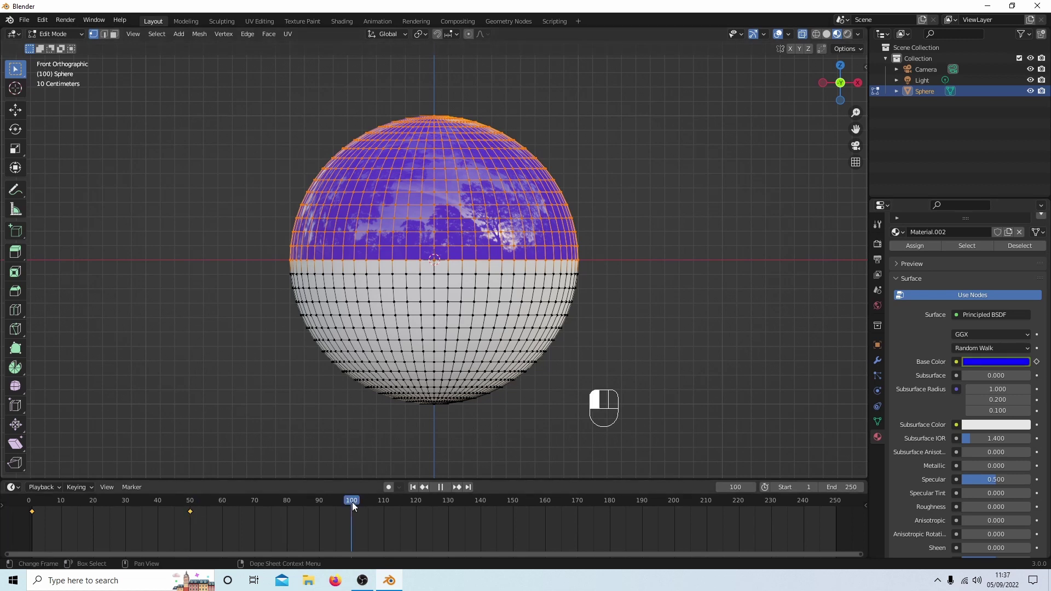
left_click(977, 361)
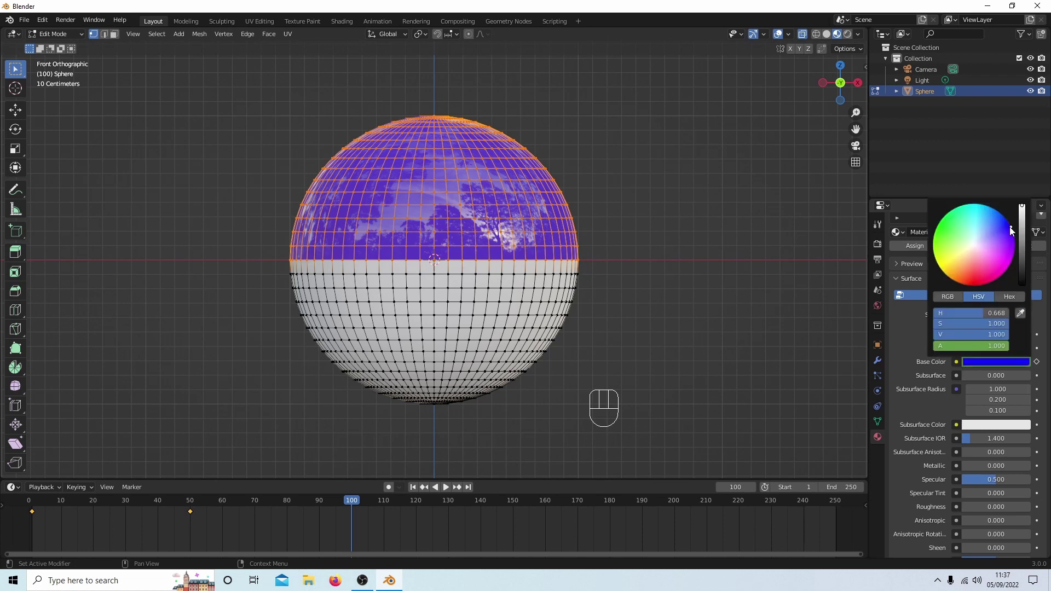
mouse_move(1009, 225)
left_mouse_down()
mouse_move(949, 279)
mouse_move(937, 263)
left_mouse_up()
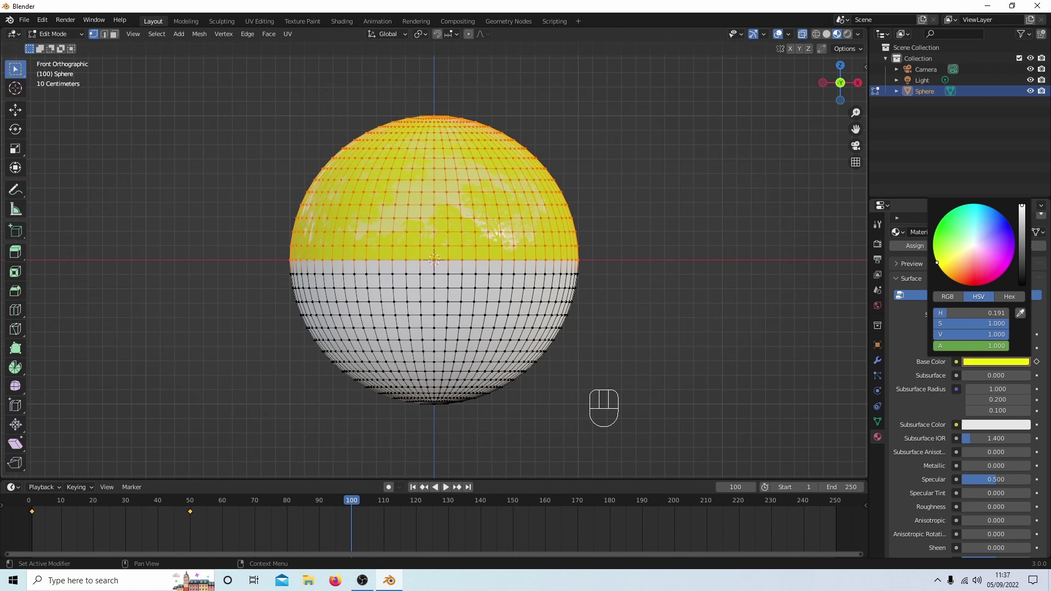
left_click(1037, 362)
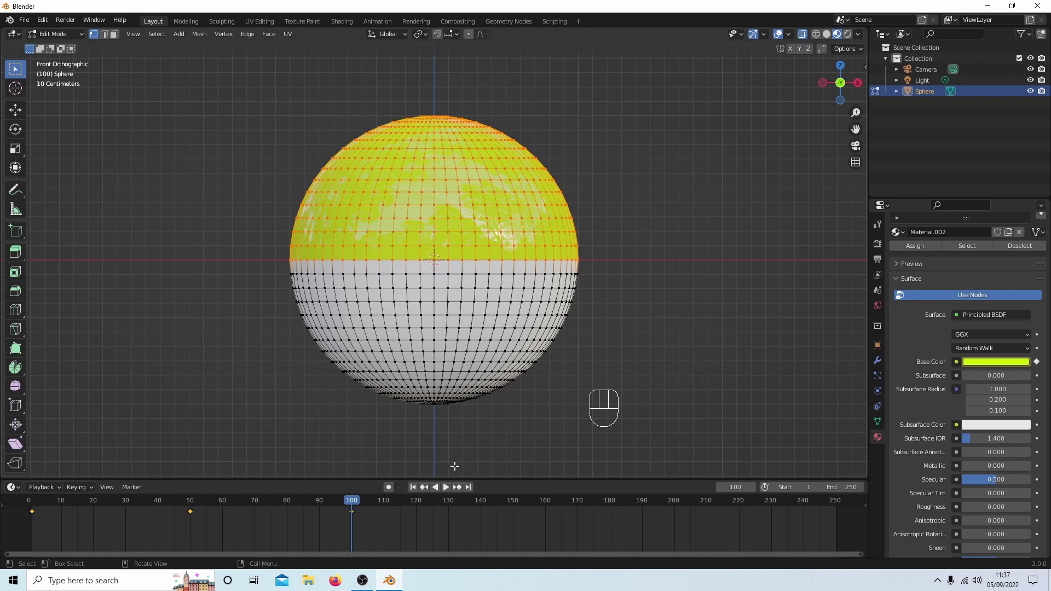
left_click(513, 501)
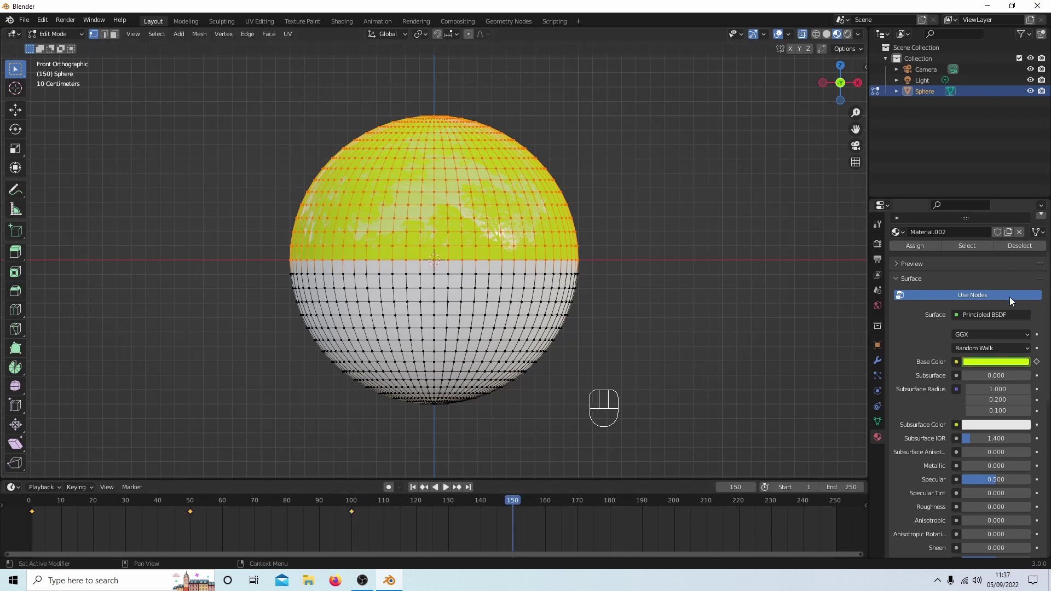
left_click(1008, 362)
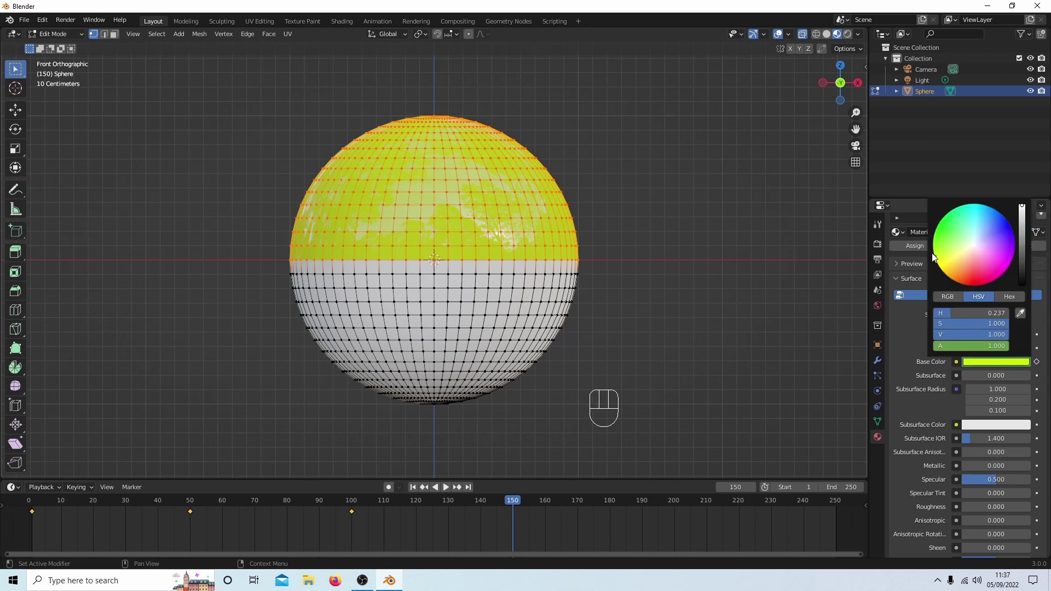
left_click_drag(935, 258, 939, 221)
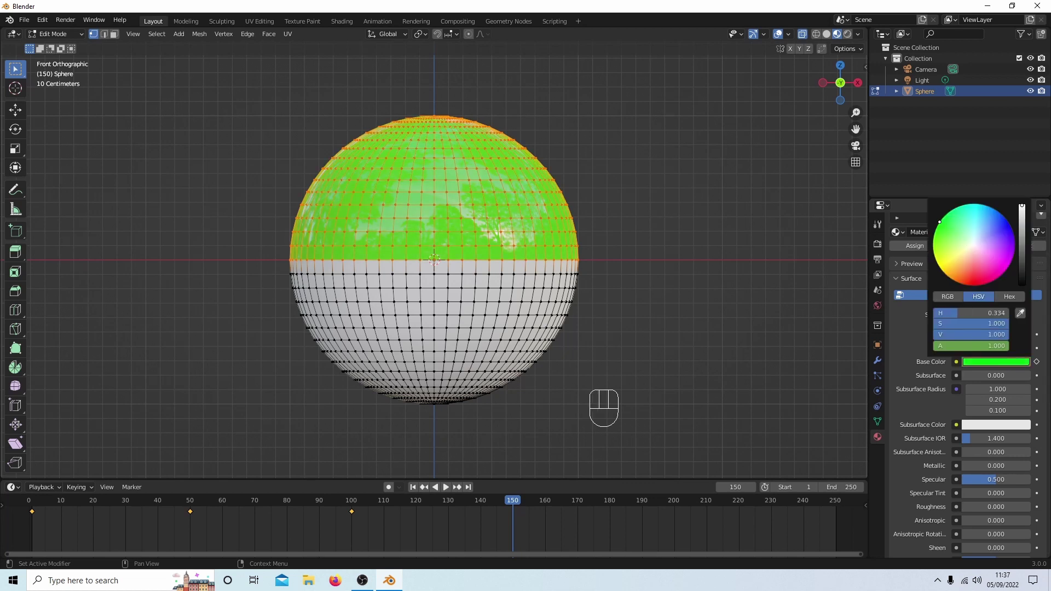
left_click(1036, 362)
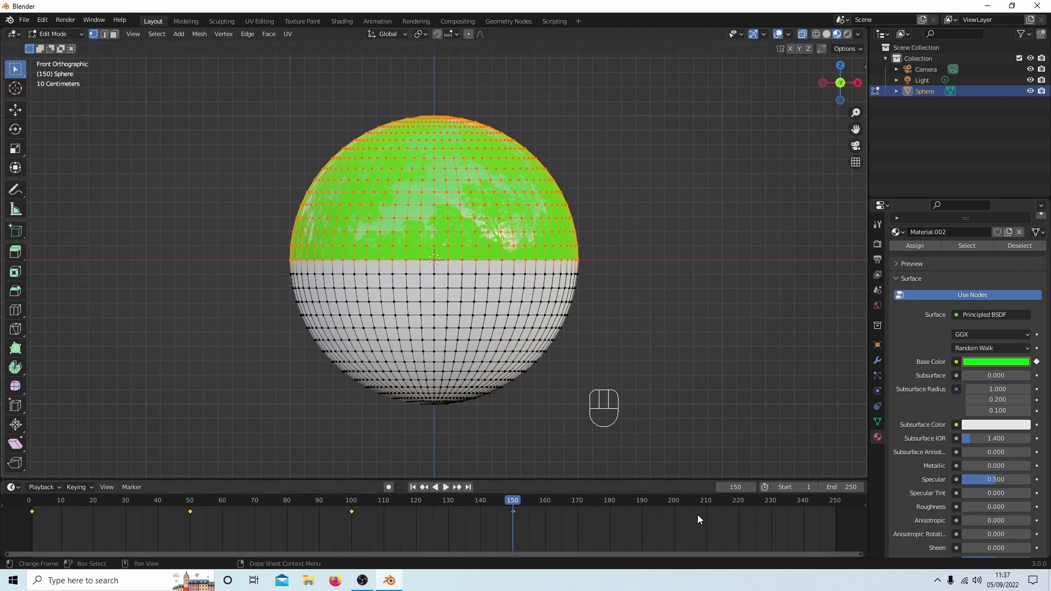
- Key the base colour red at frame 200 and black at frame 250, then return to frame 1
left_click(673, 502)
left_click(1000, 360)
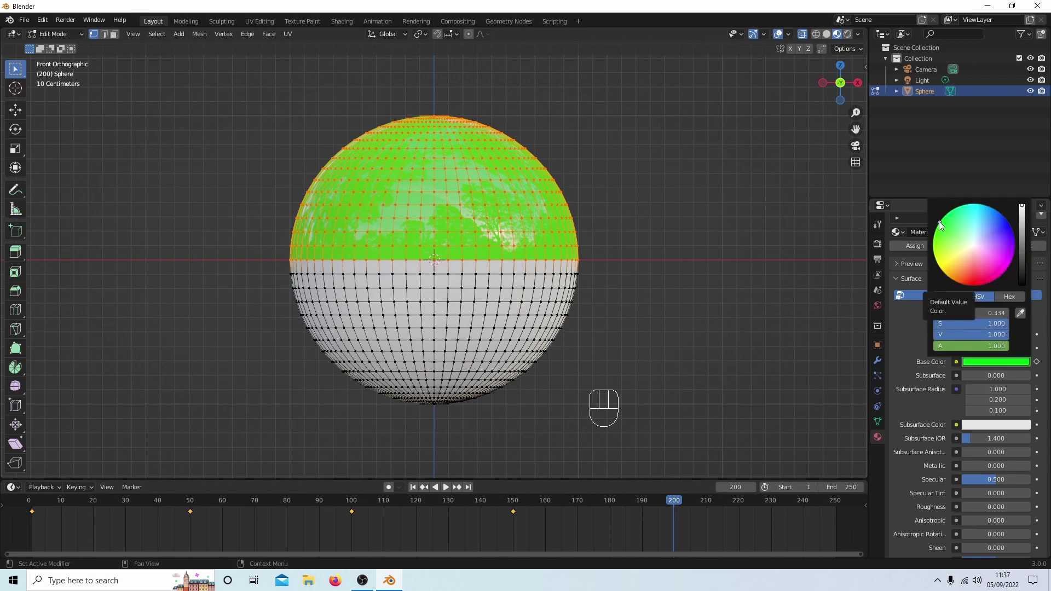
left_click(960, 283)
left_click_drag(960, 284, 972, 285)
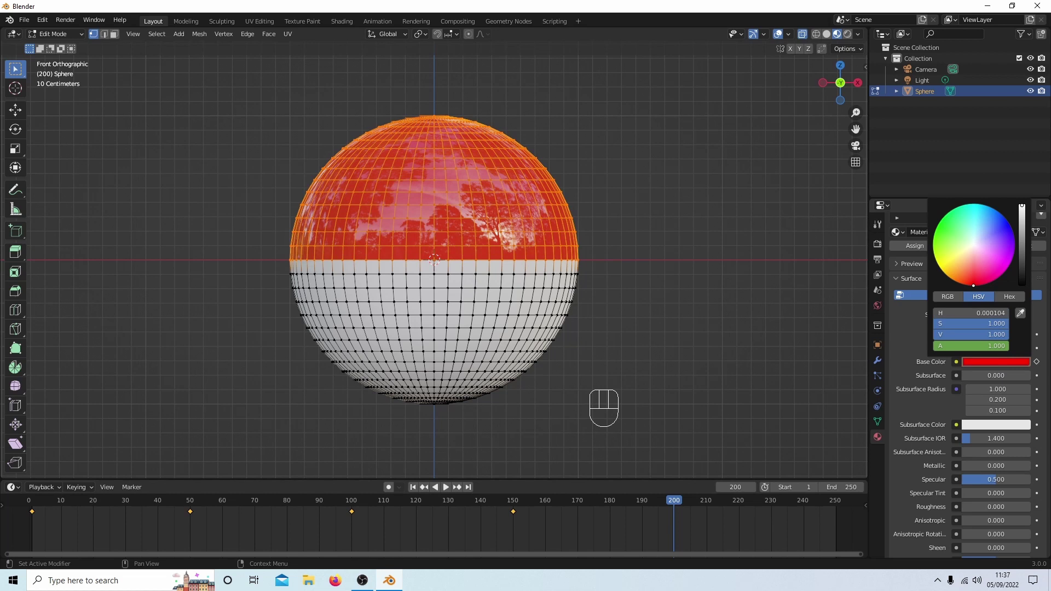
left_click(1037, 362)
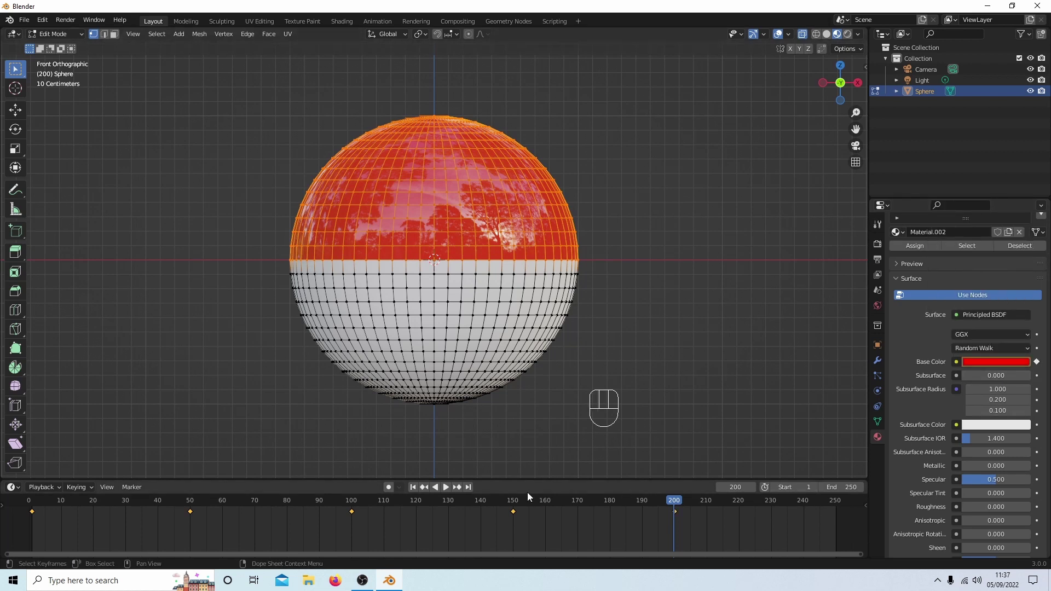
left_click(469, 486)
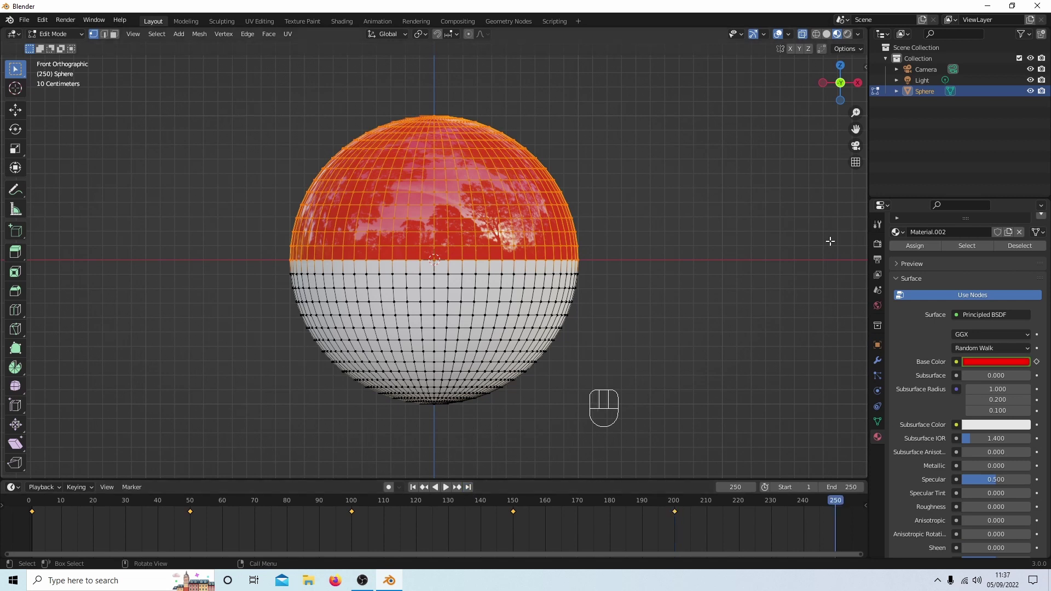
left_click(1003, 364)
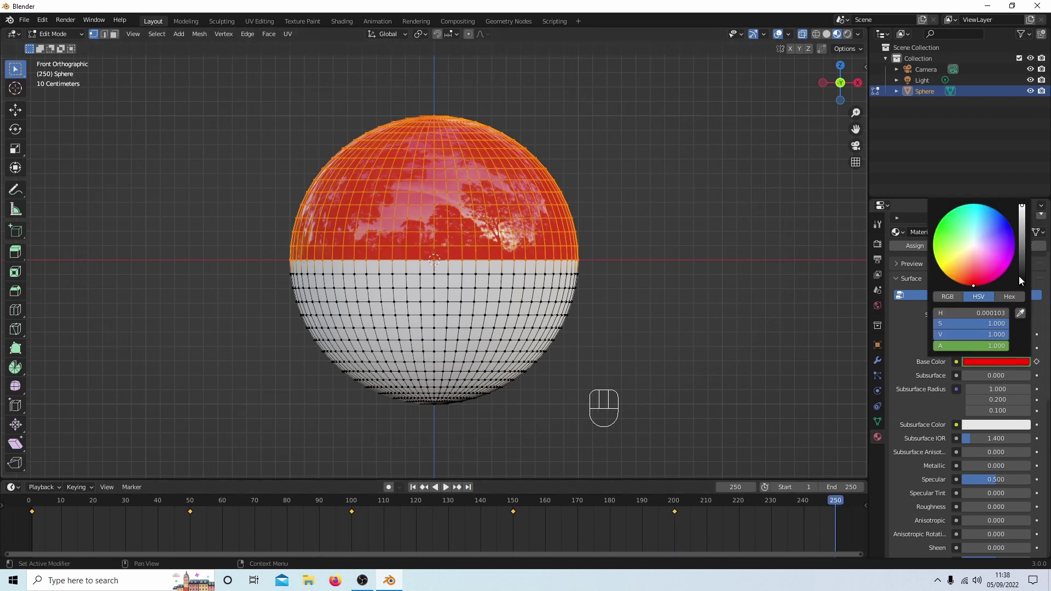
left_click_drag(1022, 210, 1022, 283)
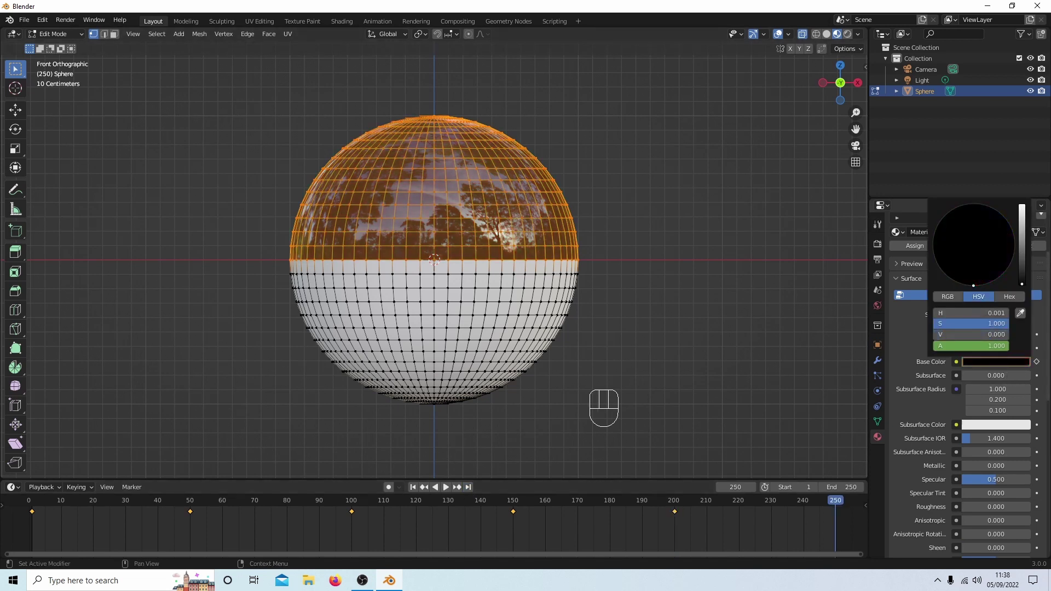
left_click(1037, 362)
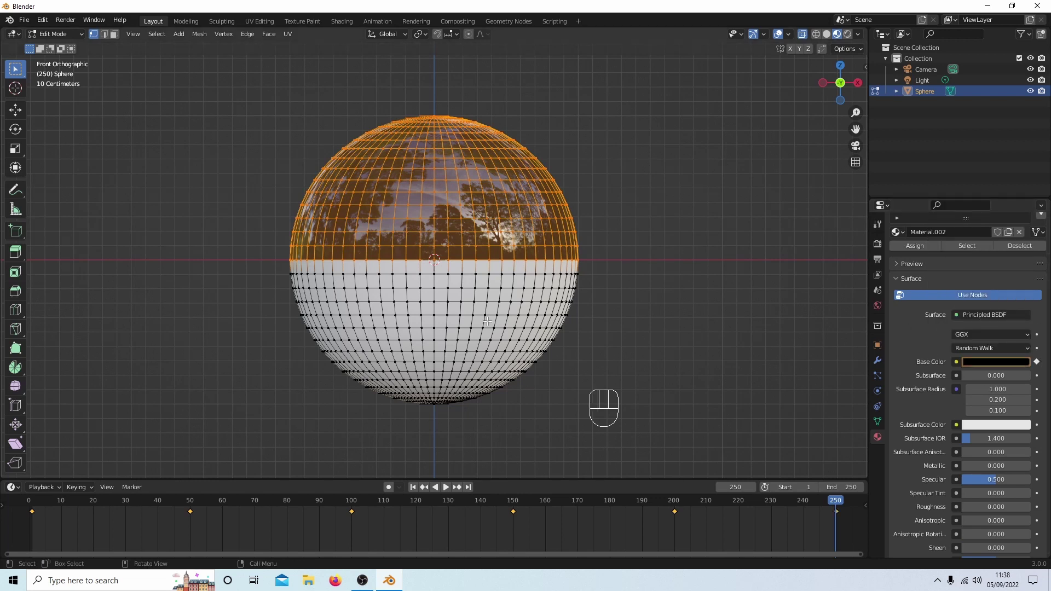
left_click(413, 487)
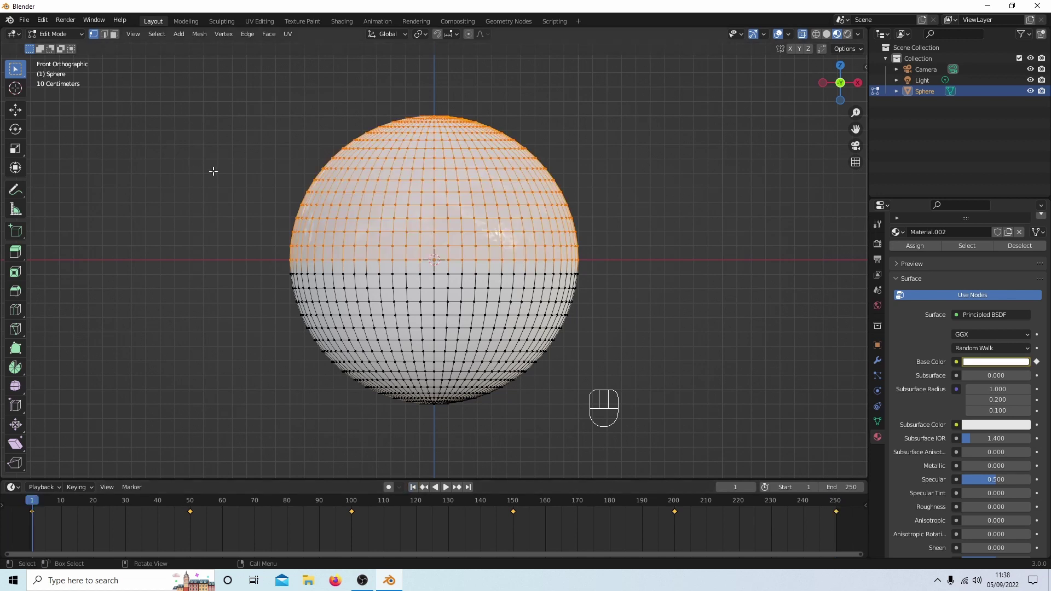
- Return to Object Mode and preview the colour animation twice, ending back at frame 1
key("Tab")
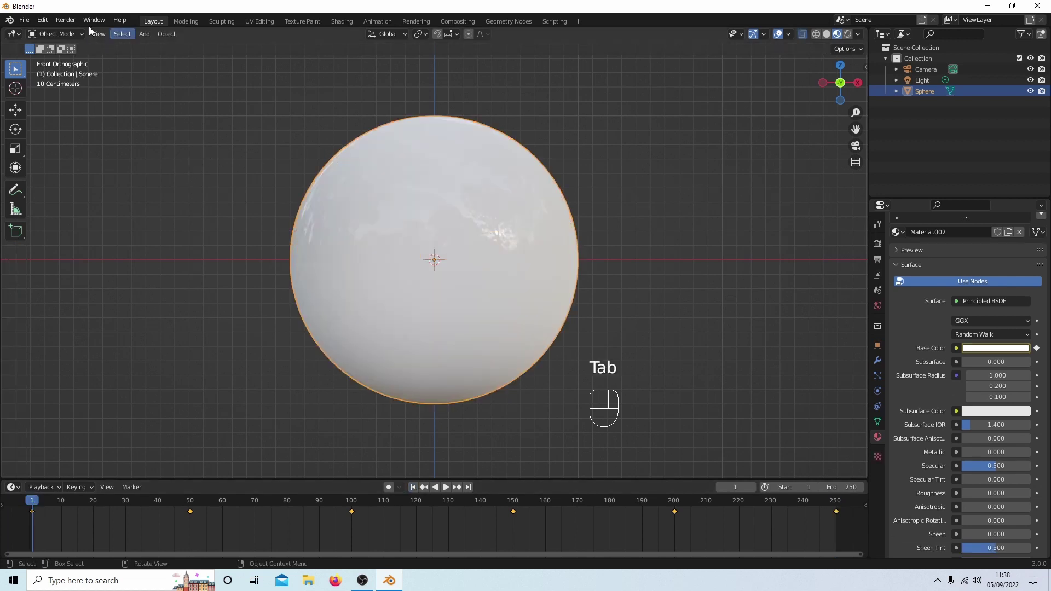
left_click(445, 488)
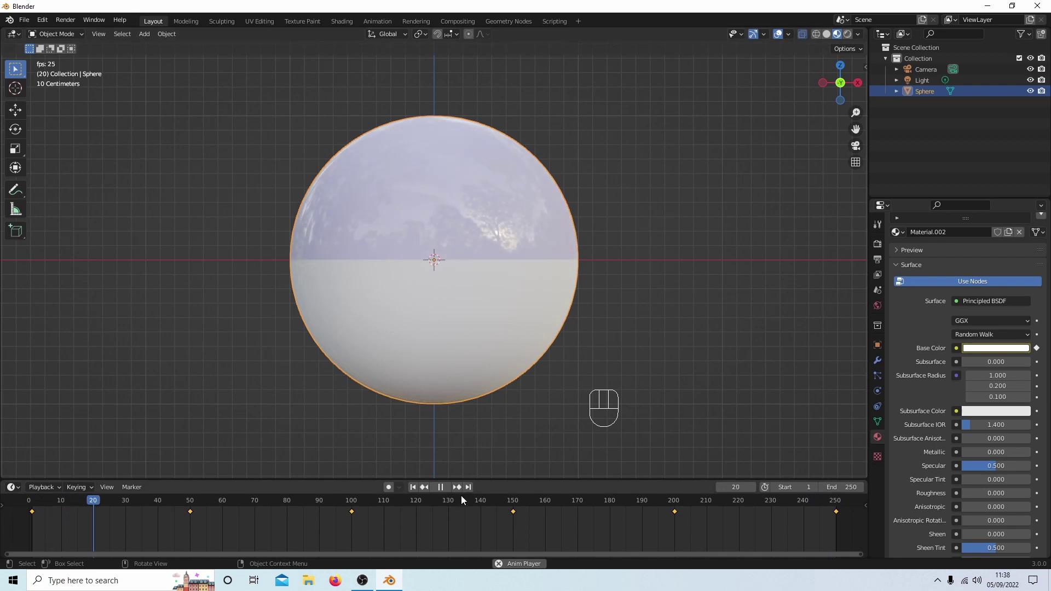
left_click(440, 487)
left_click(413, 487)
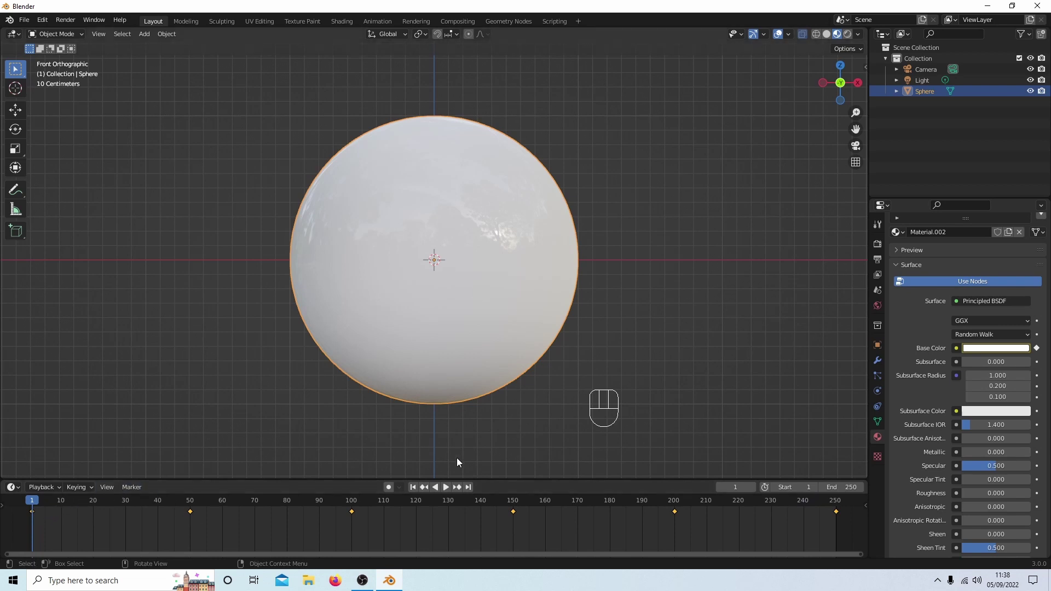
left_click(445, 488)
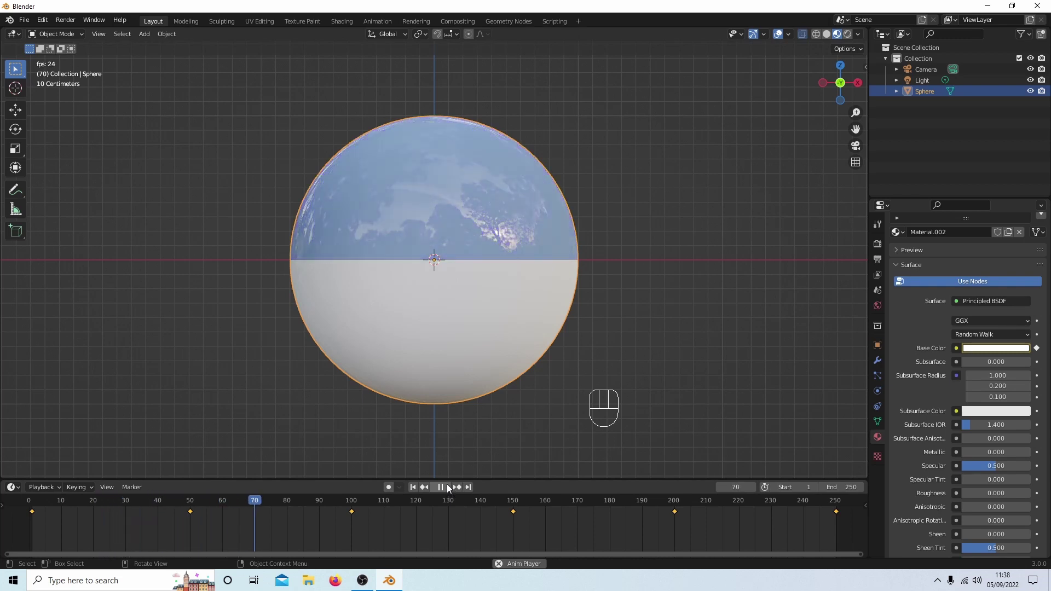
left_click(448, 487)
left_click(413, 487)
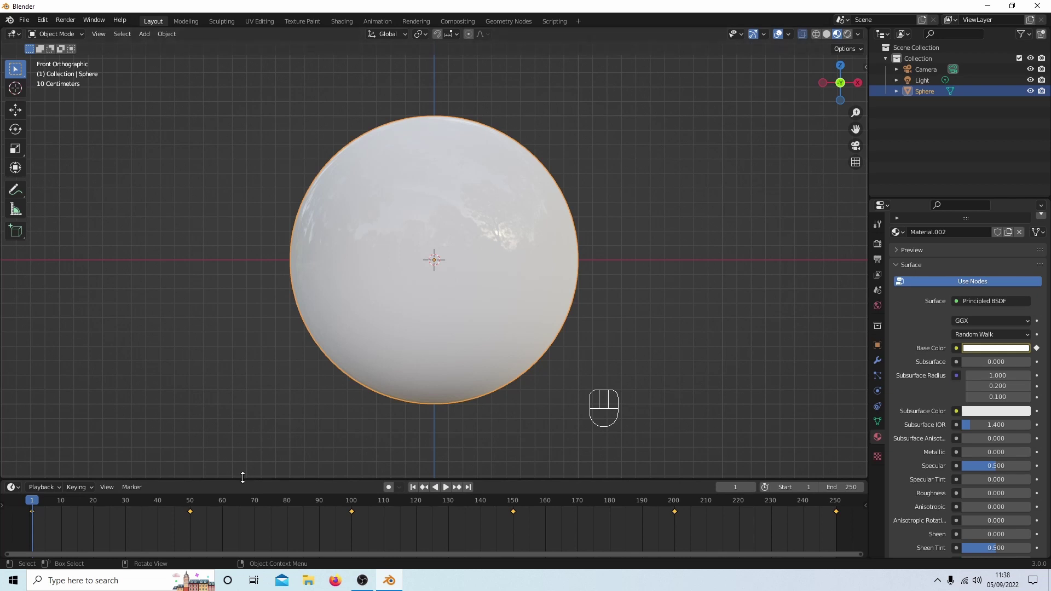
- Enlarge the bottom area into a Graph Editor and play the animation, stopping at frame 127
left_click_drag(243, 477, 252, 386)
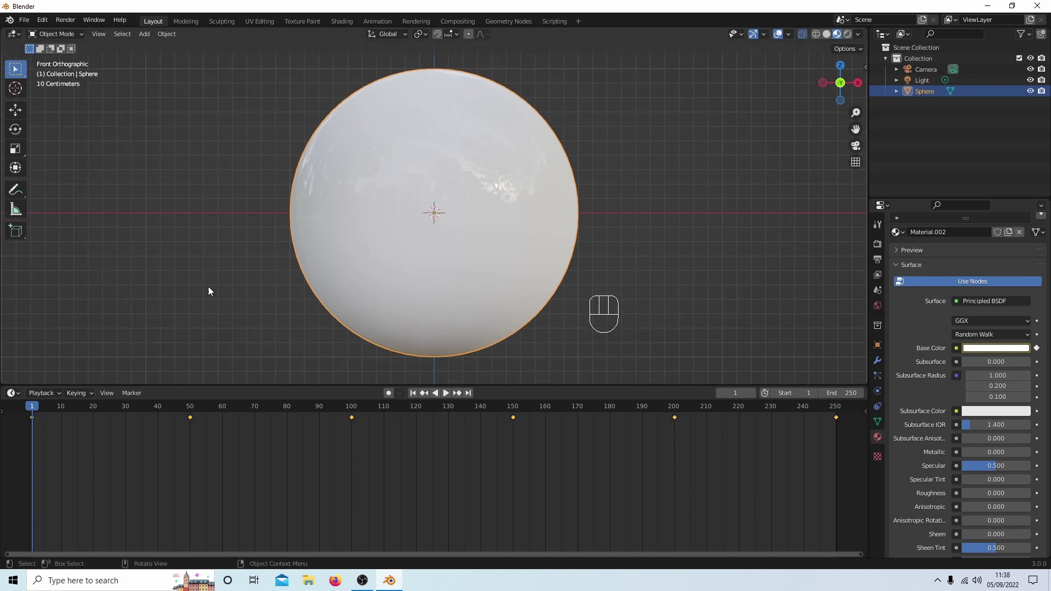
left_click(11, 393)
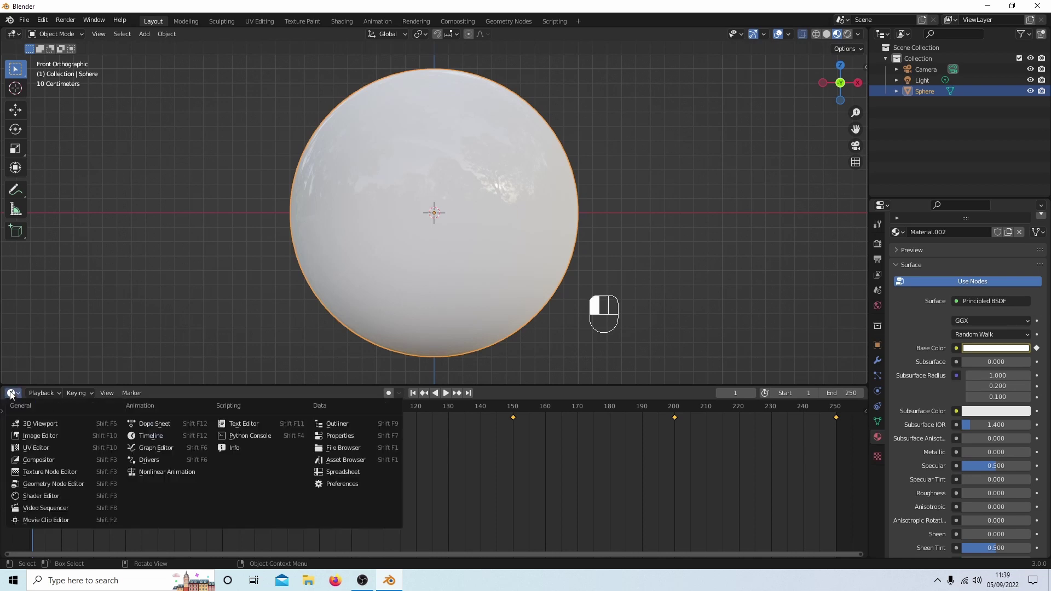
left_click(12, 393)
left_click(12, 392)
left_click(171, 448)
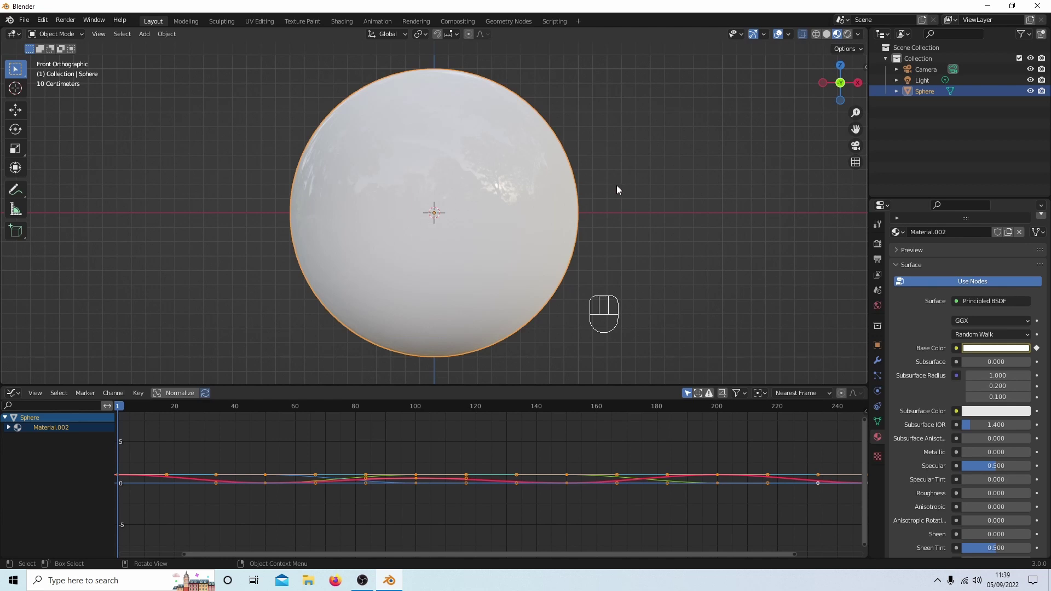
key("space")
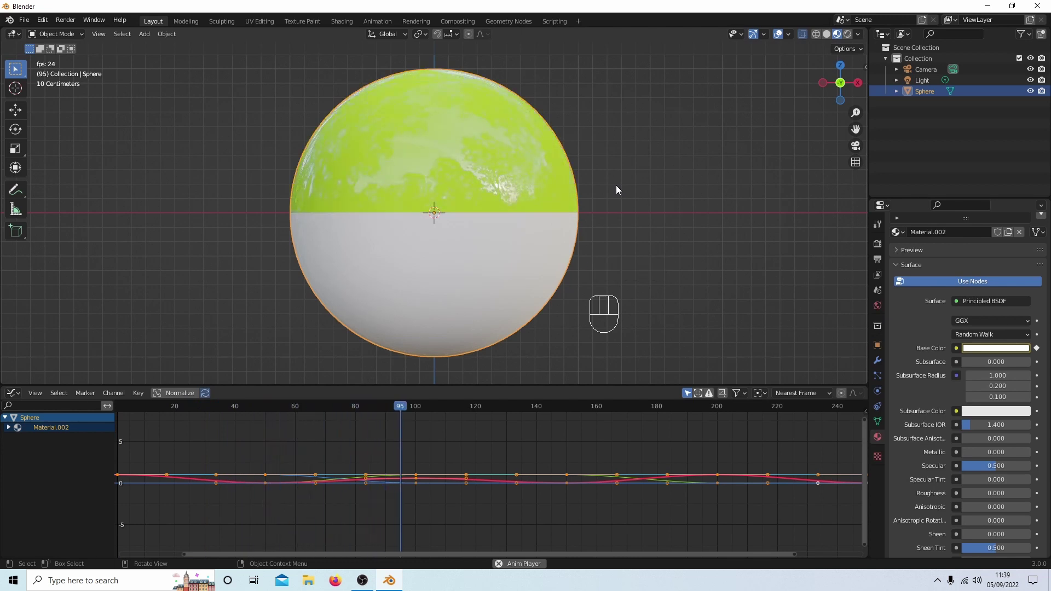
key("space")
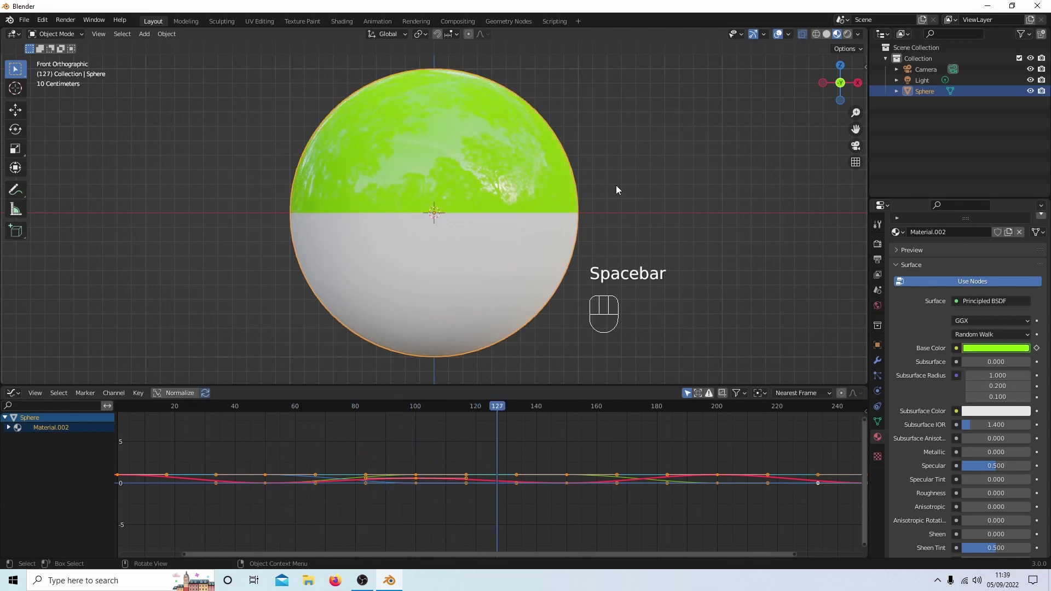
- Set the colour keyframes to Linear interpolation and play, stopping at frame 181
left_click(139, 396)
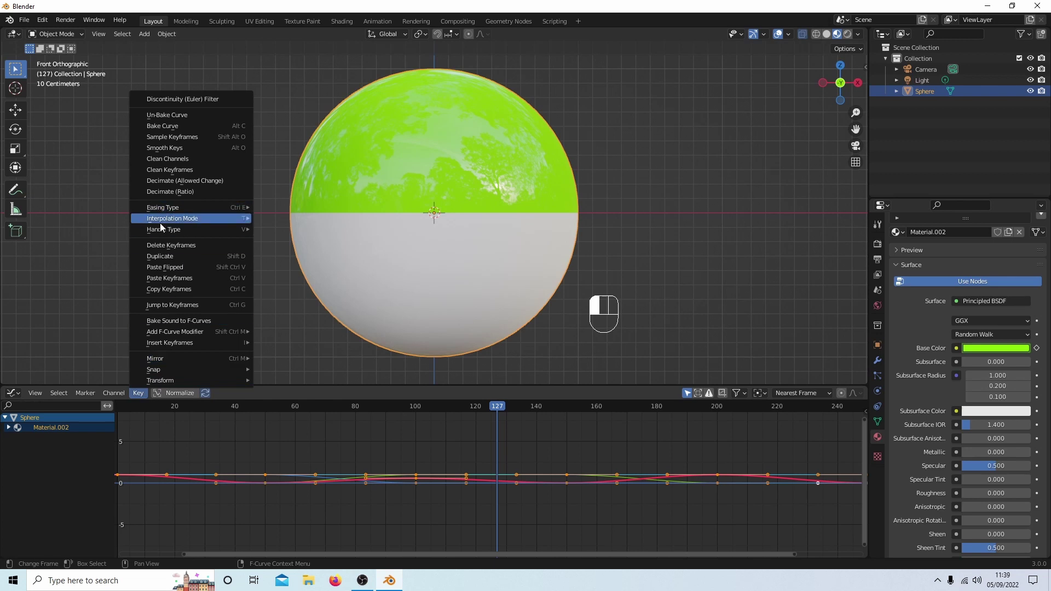
mouse_move(170, 222)
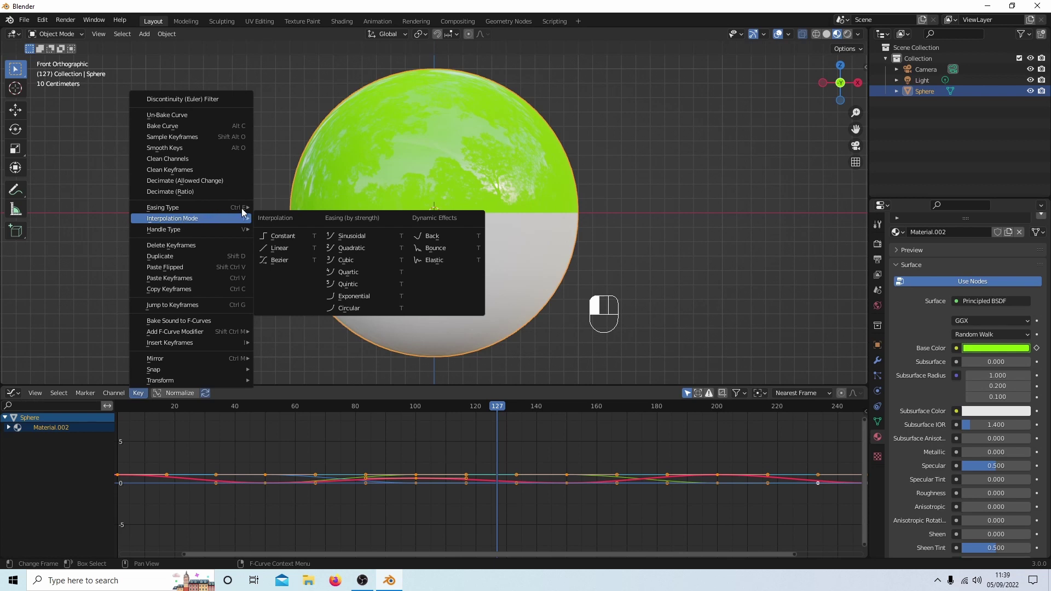
left_click(288, 252)
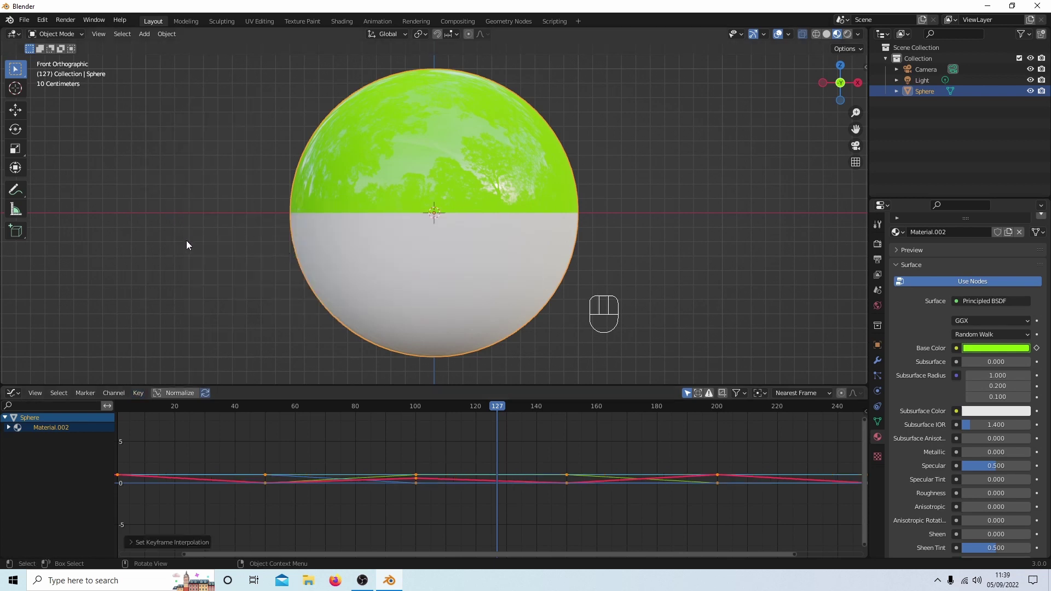
key("space")
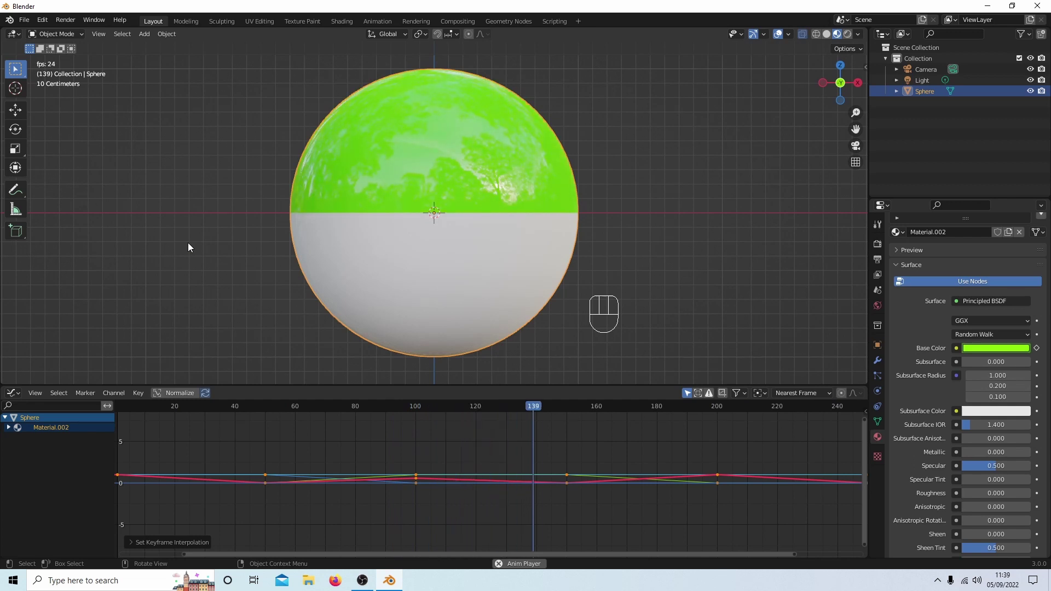
key("space")
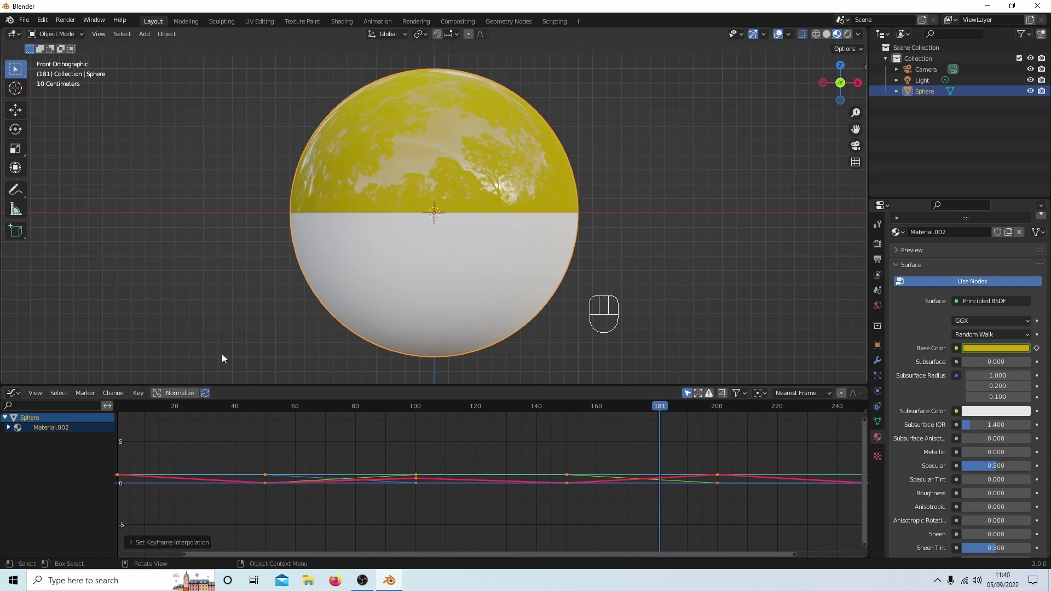
- Switch the colour keyframes to Constant interpolation and play, stopping at frame 201
left_click(141, 393)
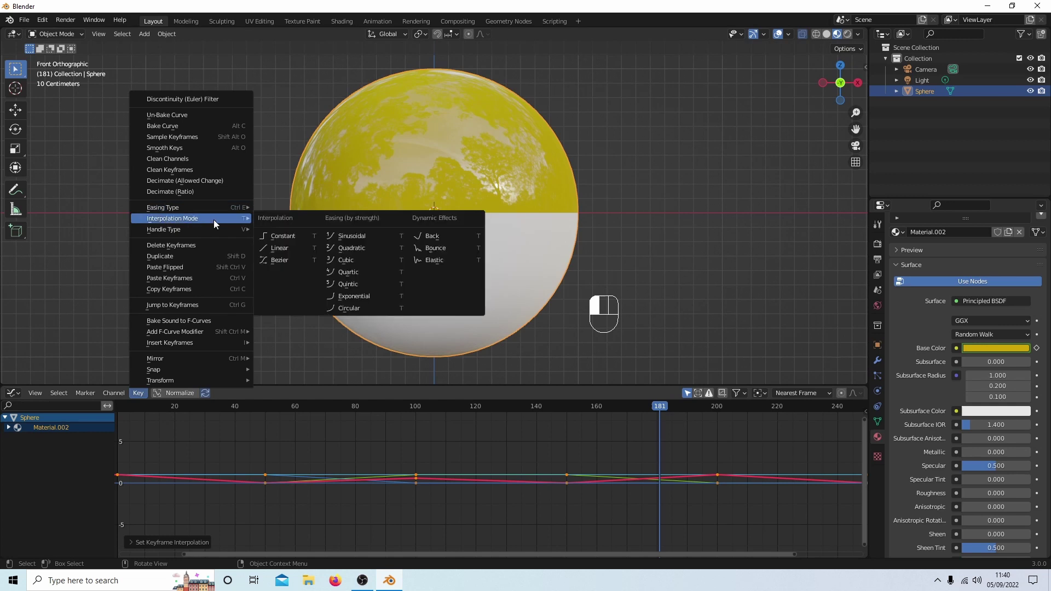
left_click(295, 236)
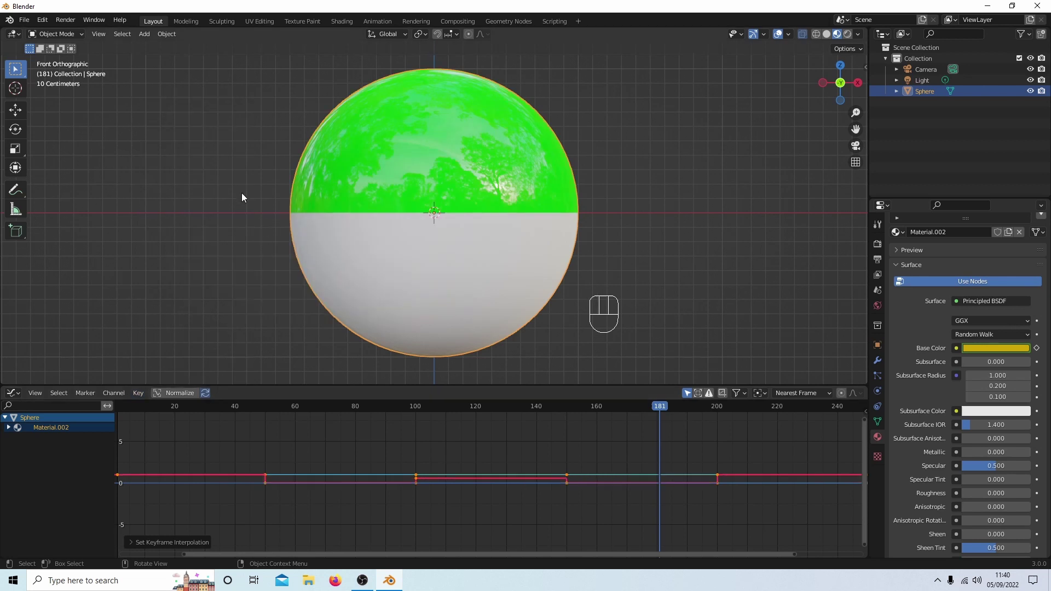
key("space")
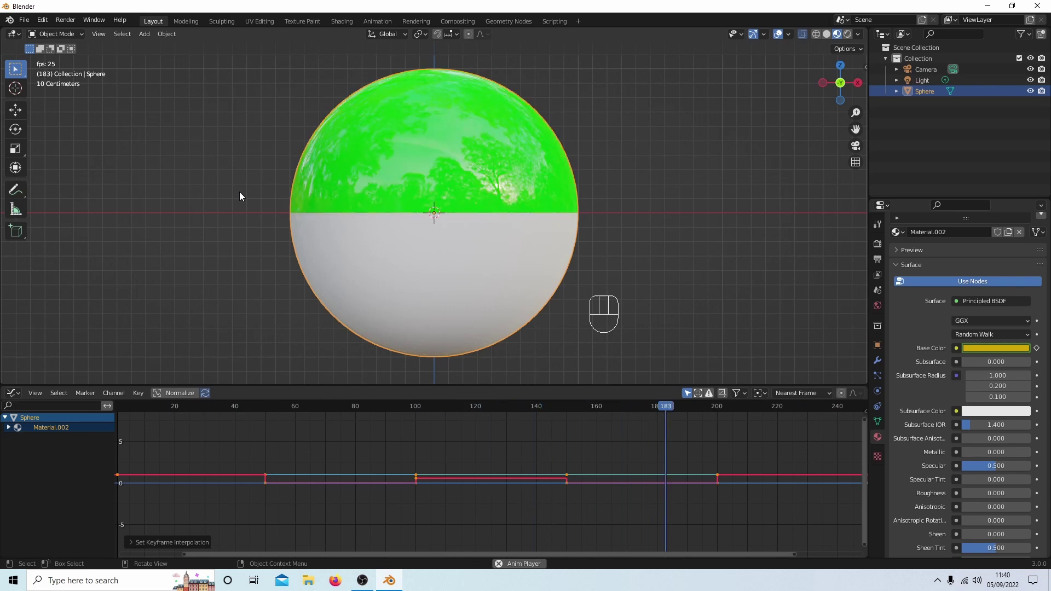
key("space")
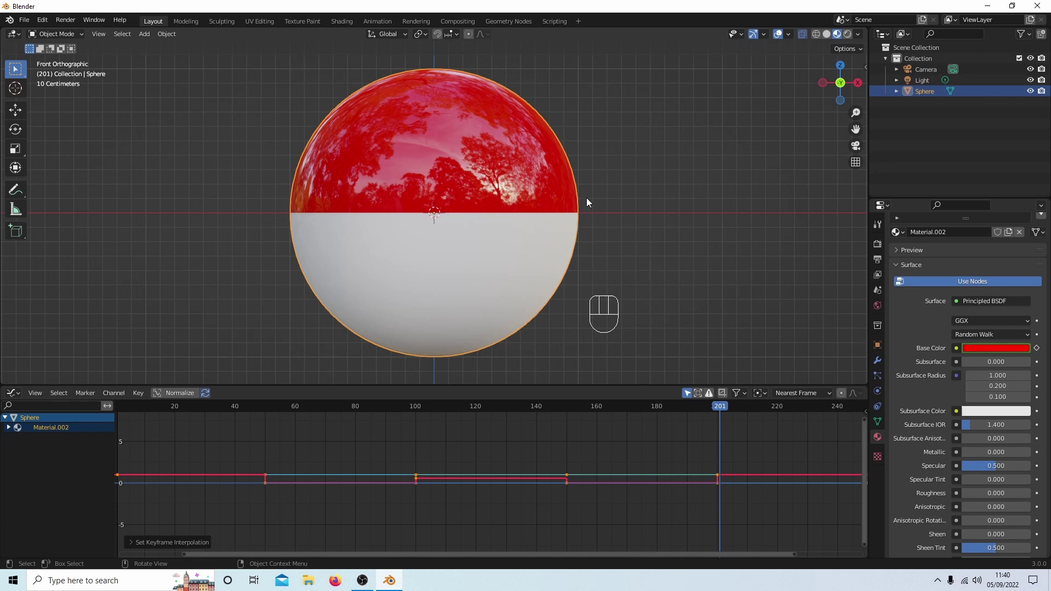
- Orbit the view to see the sphere in perspective, showing its red top and white underside
middle_click_drag(621, 139, 604, 214)
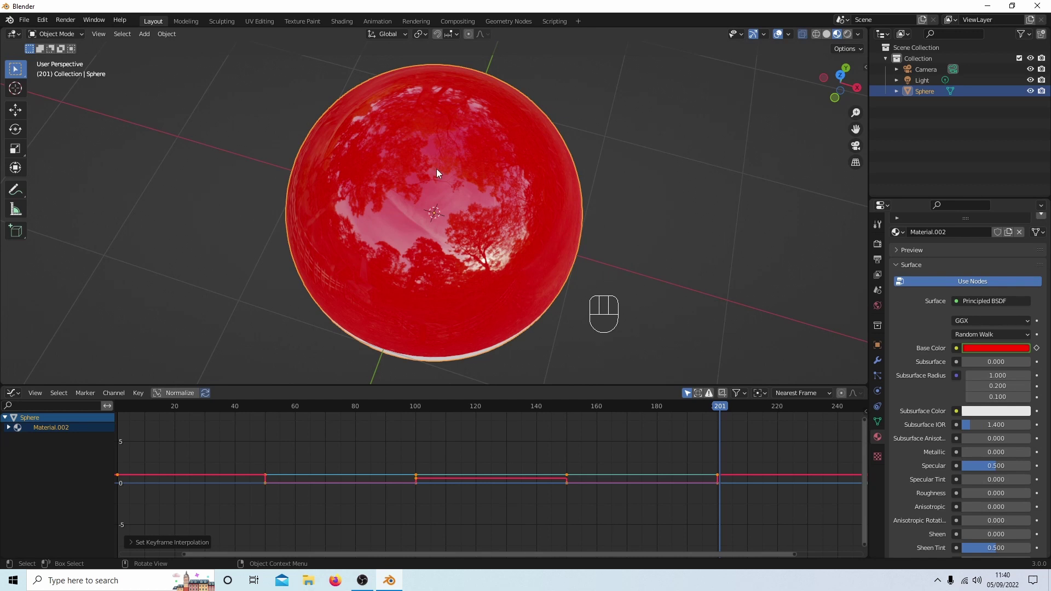
middle_click_drag(643, 235, 638, 208)
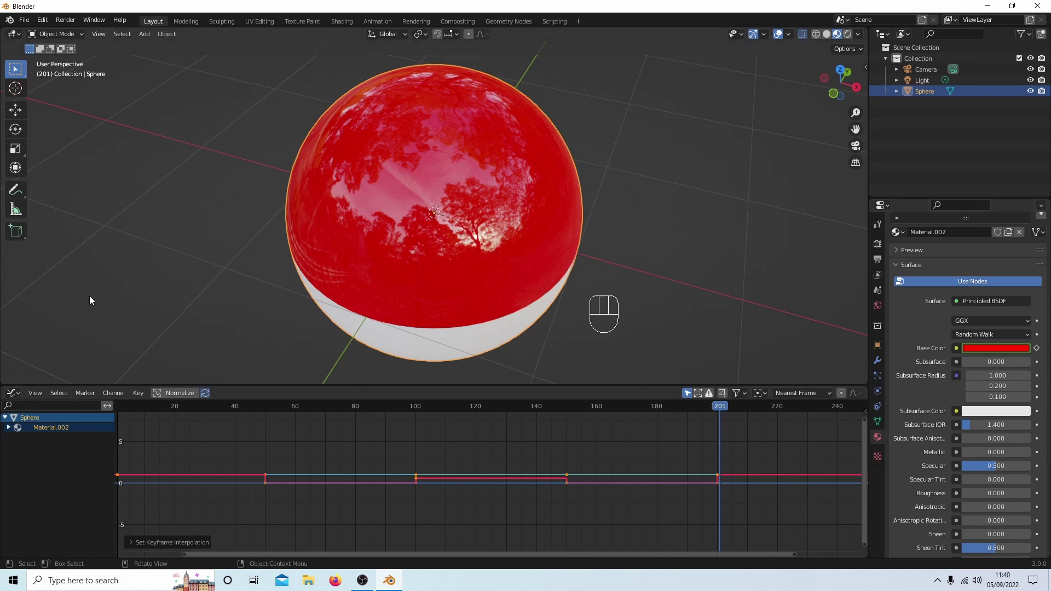
- Change the bottom area back to a smaller Timeline and view the sphere from above
left_click(12, 393)
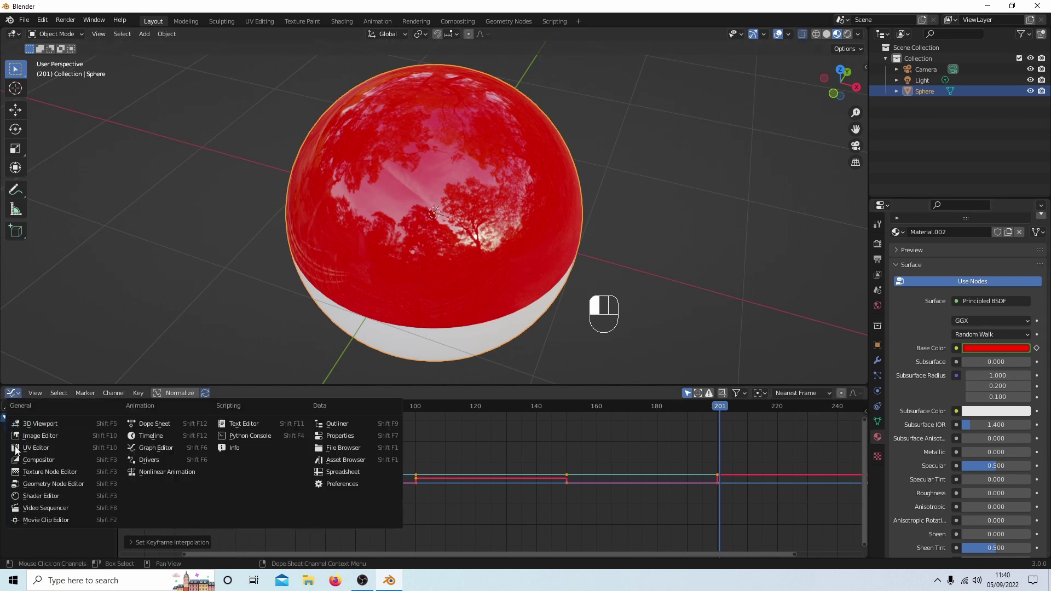
left_click(140, 435)
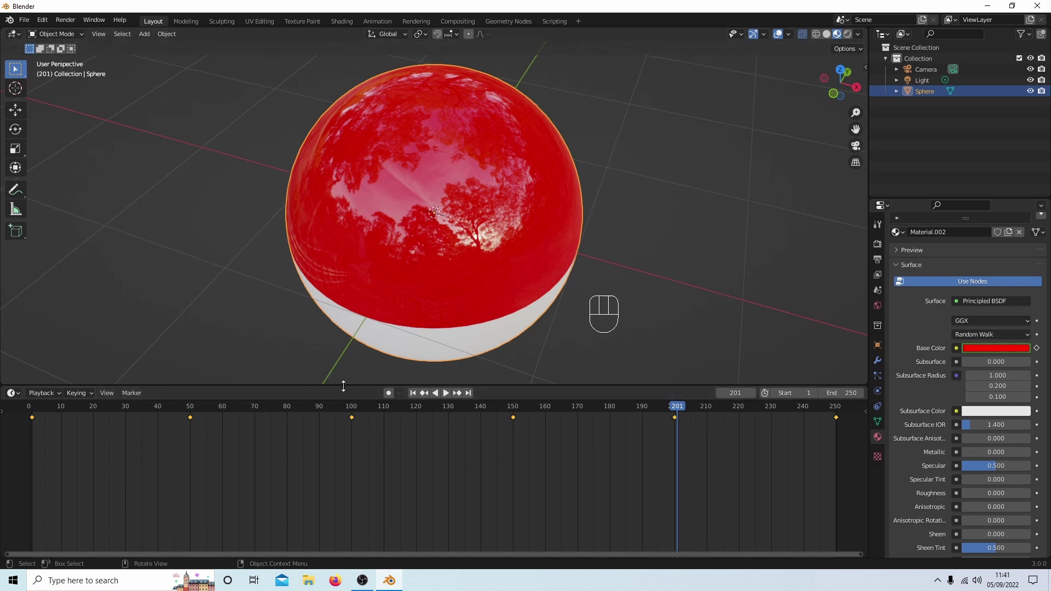
left_click_drag(342, 385, 342, 444)
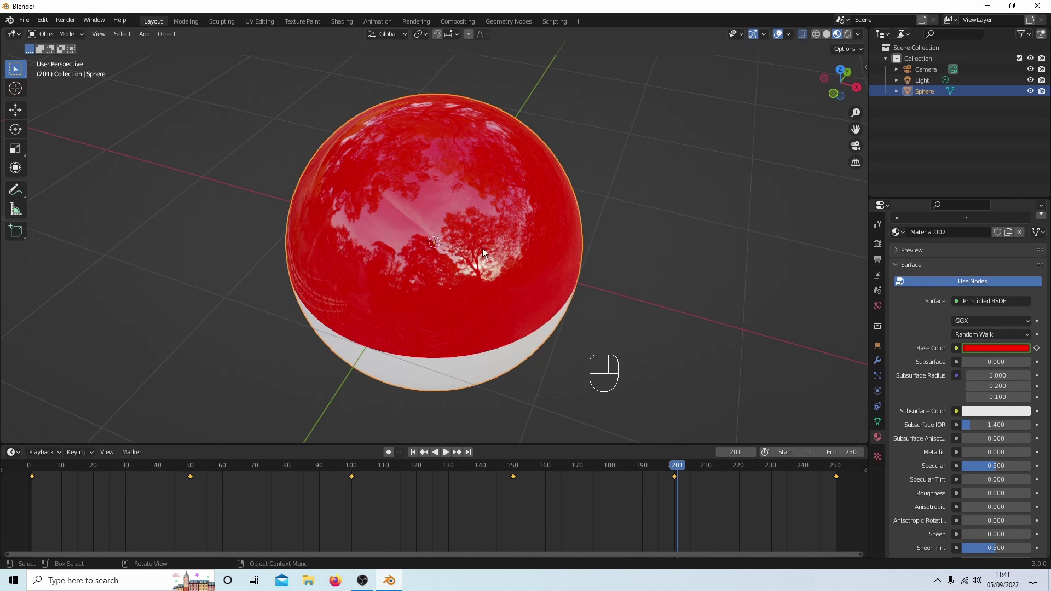
middle_click_drag(481, 248, 382, 310)
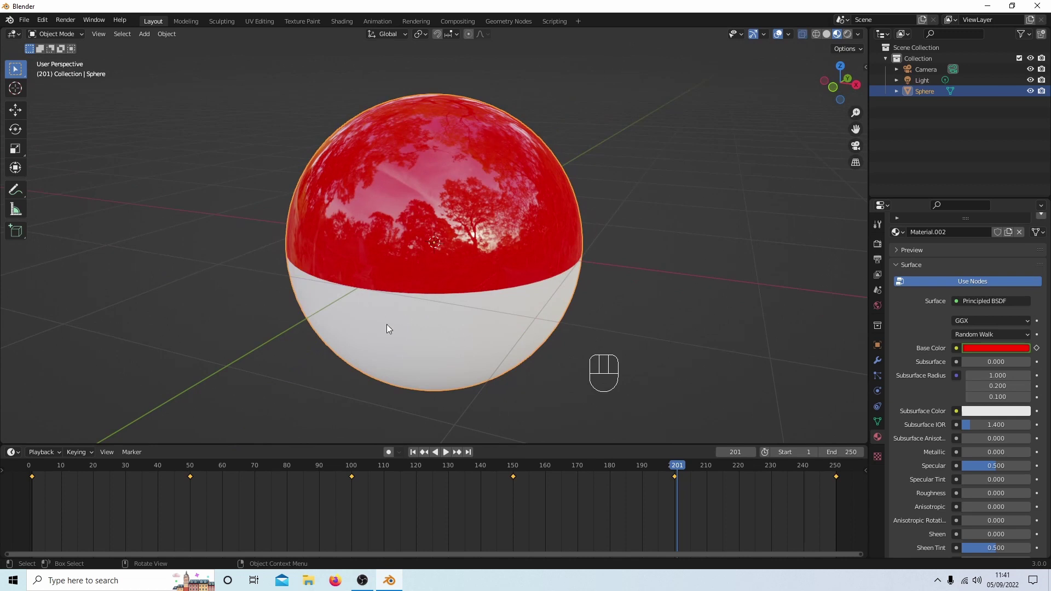